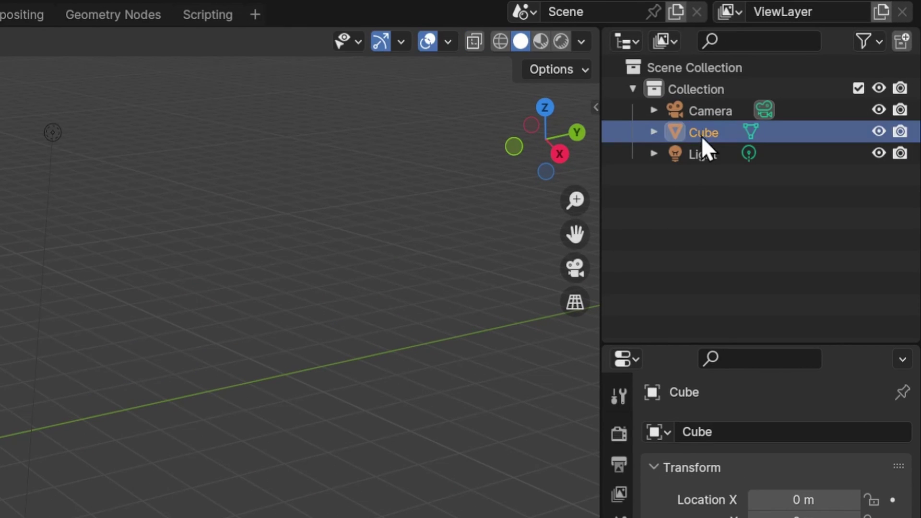
# Expand Light, Cube and Camera in the Outliner and select the Camera's data row.
pyautogui.click(708, 114)
pyautogui.click(706, 134)
pyautogui.click(708, 155)
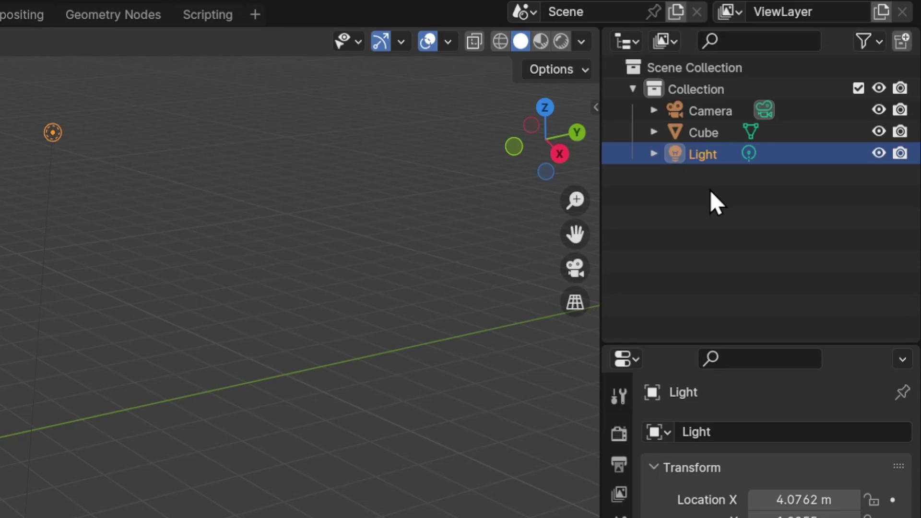
pyautogui.click(653, 153)
pyautogui.click(653, 132)
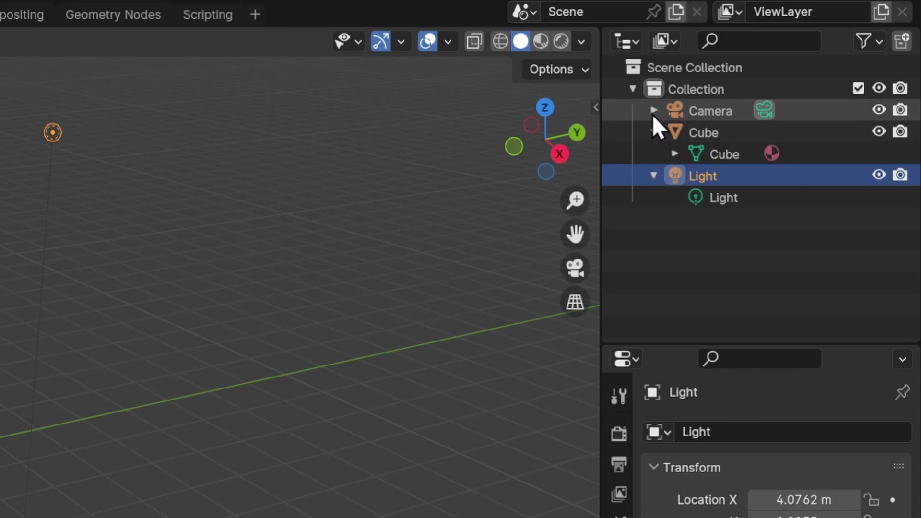
pyautogui.click(653, 111)
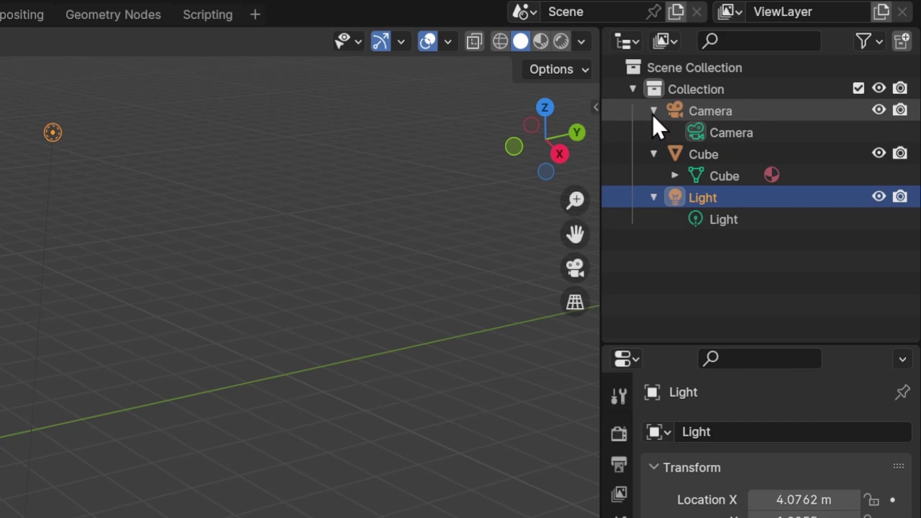
pyautogui.click(748, 111)
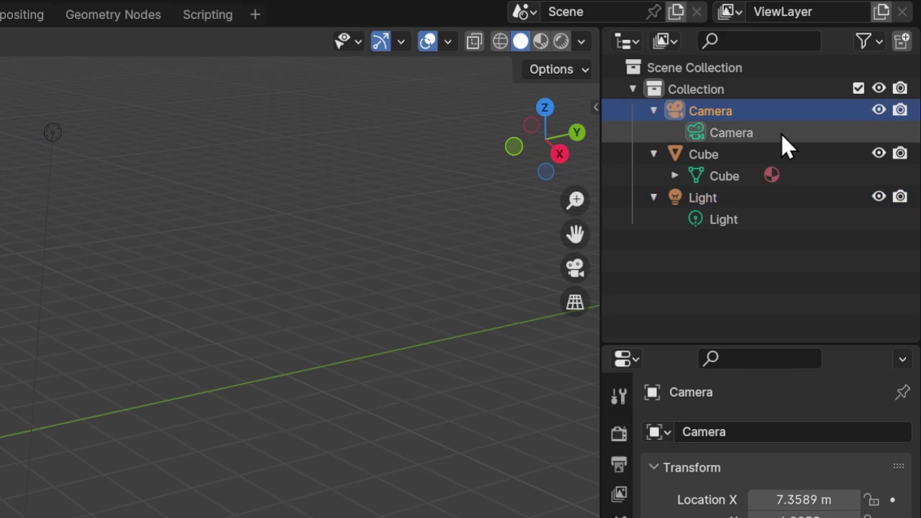
pyautogui.click(781, 134)
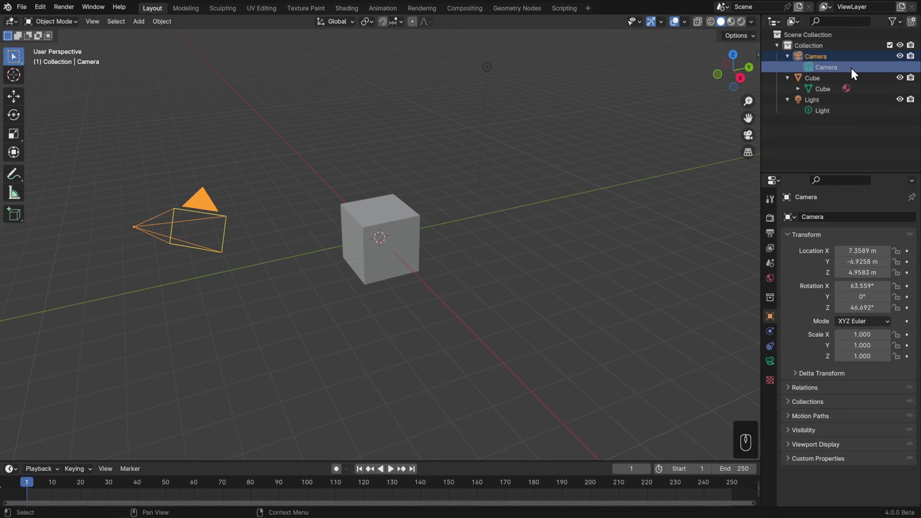
# Set the camera's Location X to 6.9489 m and Rotation X to 72.559°, then select the light.
pyautogui.moveTo(863, 251)
pyautogui.mouseDown()
pyautogui.moveTo(856, 251)
pyautogui.moveTo(864, 252)
pyautogui.mouseUp()
pyautogui.moveTo(863, 286); pyautogui.dragTo(805, 290)
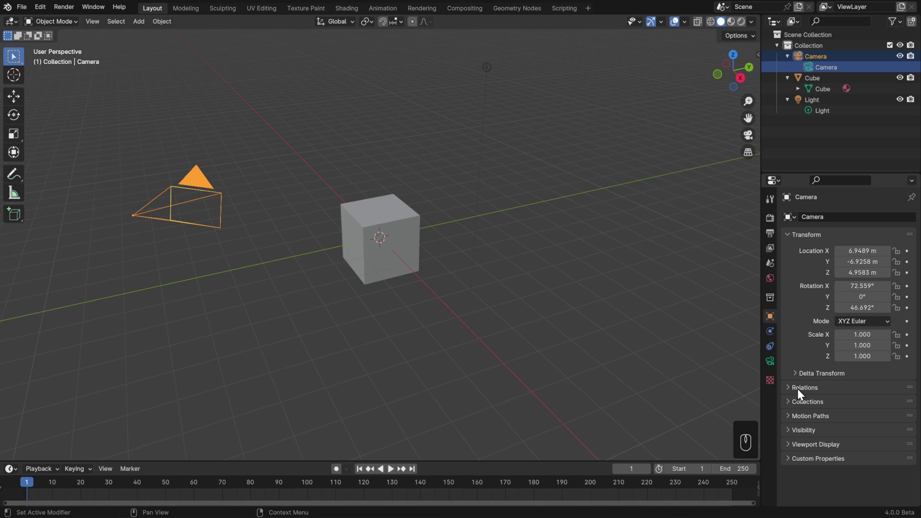
pyautogui.click(410, 231)
pyautogui.click(486, 67)
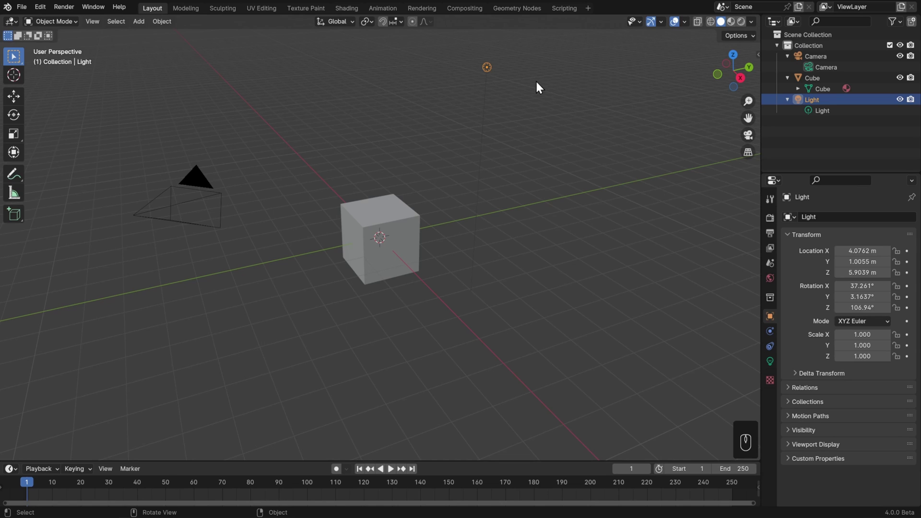
# Change the point light's colour from white to light blue, then select the camera.
pyautogui.click(807, 111)
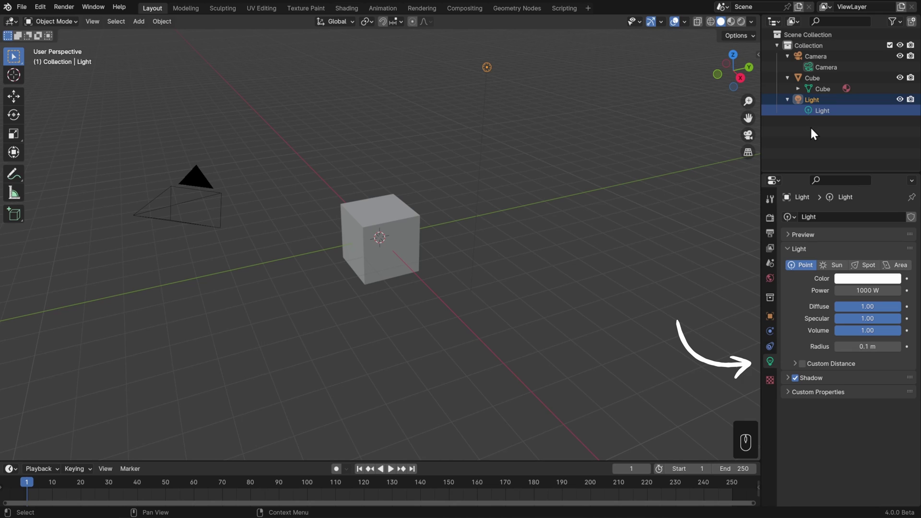
pyautogui.click(862, 279)
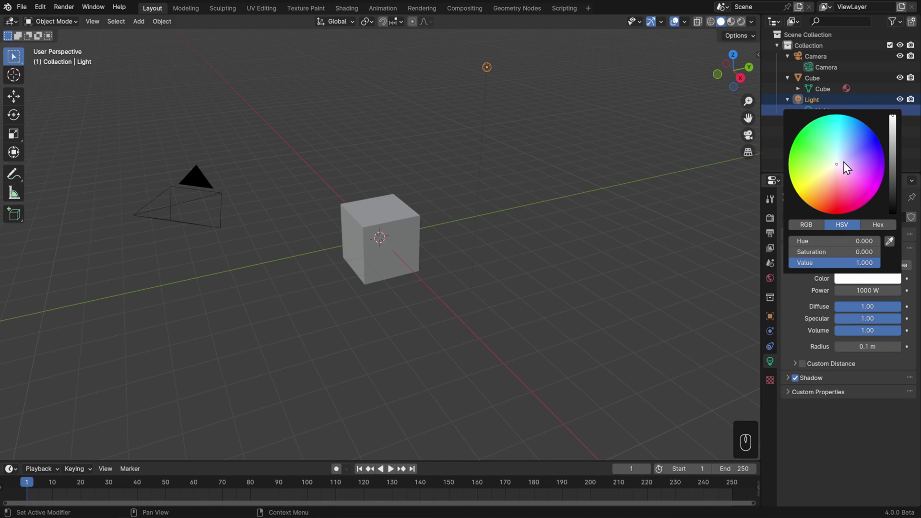
pyautogui.moveTo(846, 168); pyautogui.dragTo(842, 193)
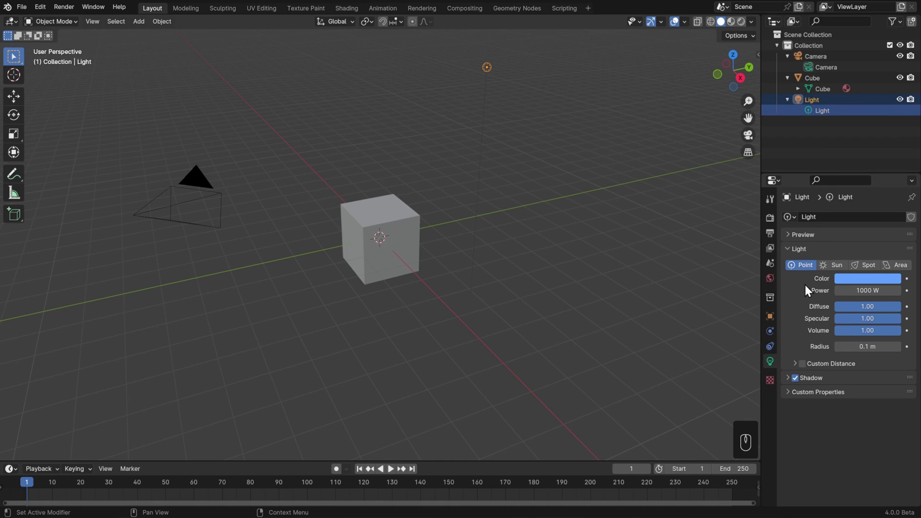
pyautogui.click(200, 190)
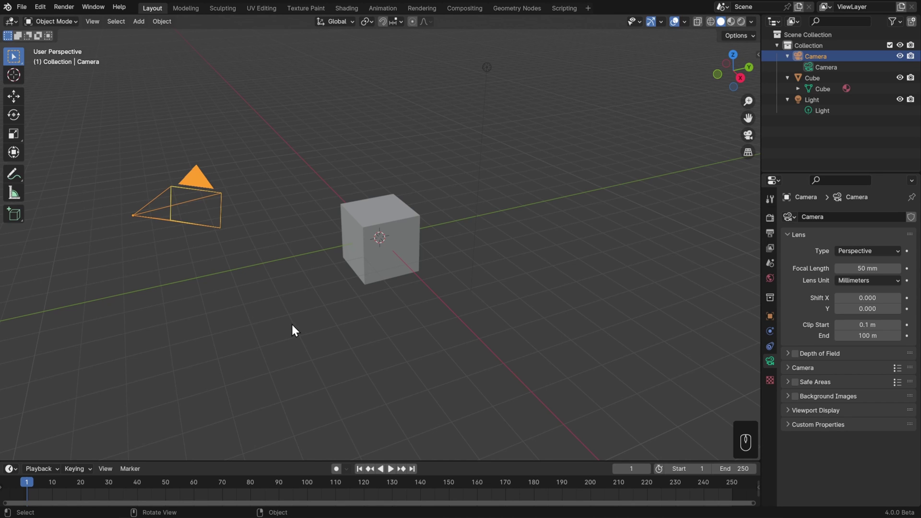
# Add a new camera to the scene from the Shift+A menu.
pyautogui.moveTo(292, 322); pyautogui.dragTo(315, 221, button='middle')
pyautogui.hotkey('shift', 'a')
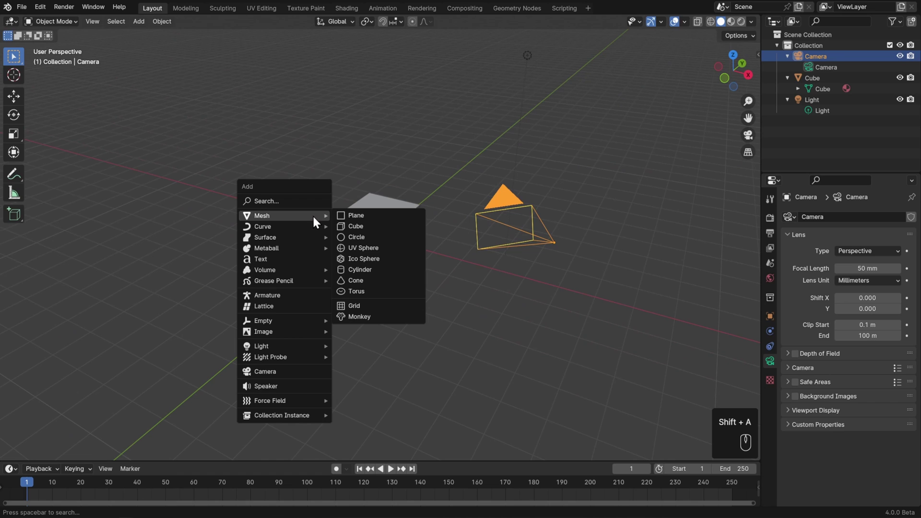
pyautogui.click(288, 370)
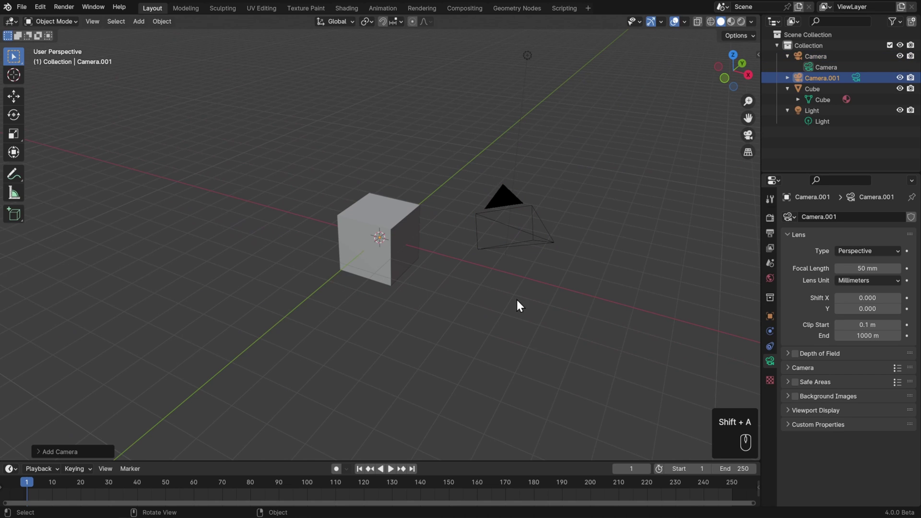
# Move the new camera to the cube's left and rotate it toward the cube.
pyautogui.press('g')
pyautogui.click(360, 228)
pyautogui.moveTo(449, 253); pyautogui.dragTo(425, 298, button='middle')
pyautogui.press('g')
pyautogui.click(434, 238)
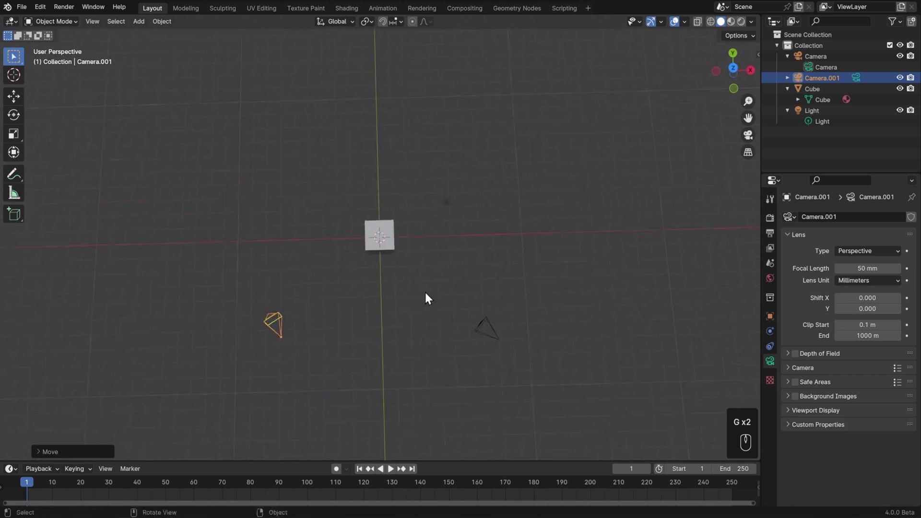
pyautogui.press('r')
pyautogui.click(333, 383)
# Switch to Top Orthographic view and zoom and pan to frame the scene.
pyautogui.scroll(2, 422, 373)
pyautogui.keyDown('shift'); pyautogui.moveTo(421, 373); pyautogui.dragTo(422, 329, button='middle'); pyautogui.keyUp('shift')
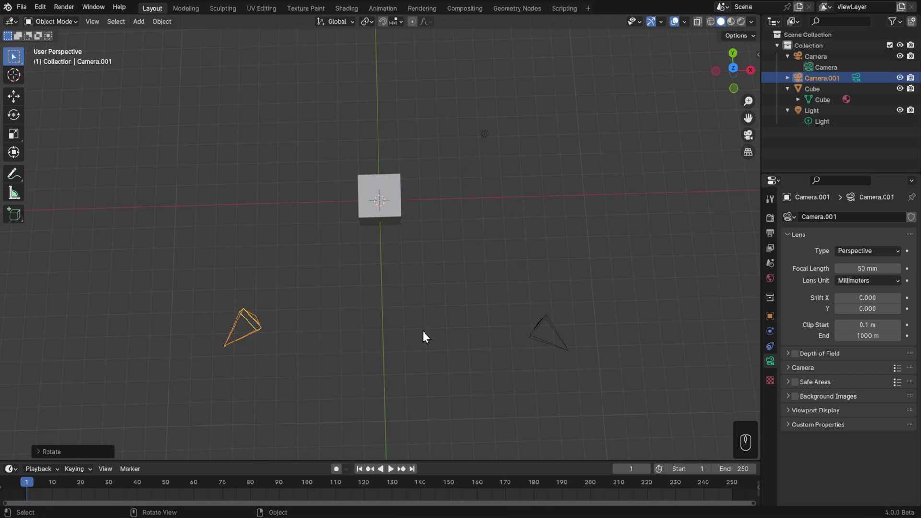
pyautogui.click(734, 67)
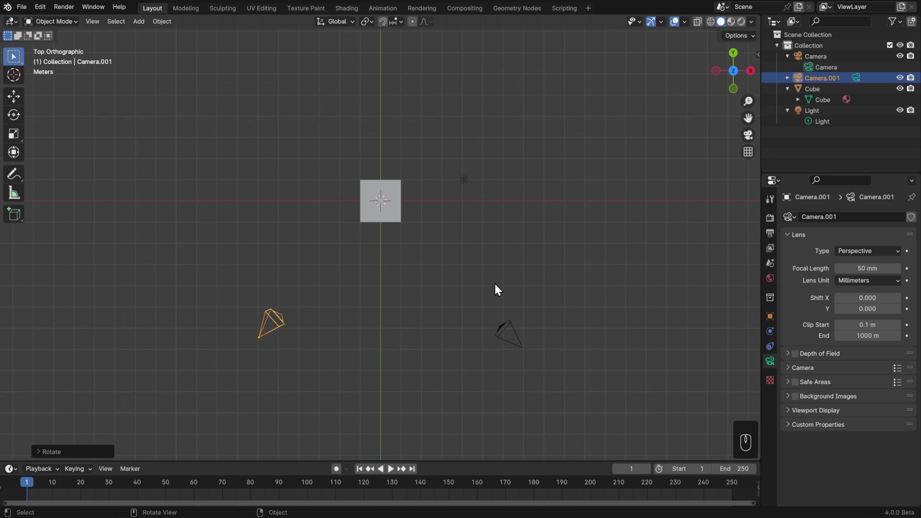
pyautogui.scroll(2, 495, 283)
pyautogui.keyDown('shift'); pyautogui.moveTo(494, 284); pyautogui.dragTo(496, 229, button='middle'); pyautogui.keyUp('shift')
pyautogui.scroll(1, 497, 230)
pyautogui.moveTo(493, 261)
pyautogui.keyDown('shift'); pyautogui.mouseDown(button='middle')
pyautogui.moveTo(492, 242)
pyautogui.moveTo(492, 259)
pyautogui.mouseUp(button='middle'); pyautogui.keyUp('shift')
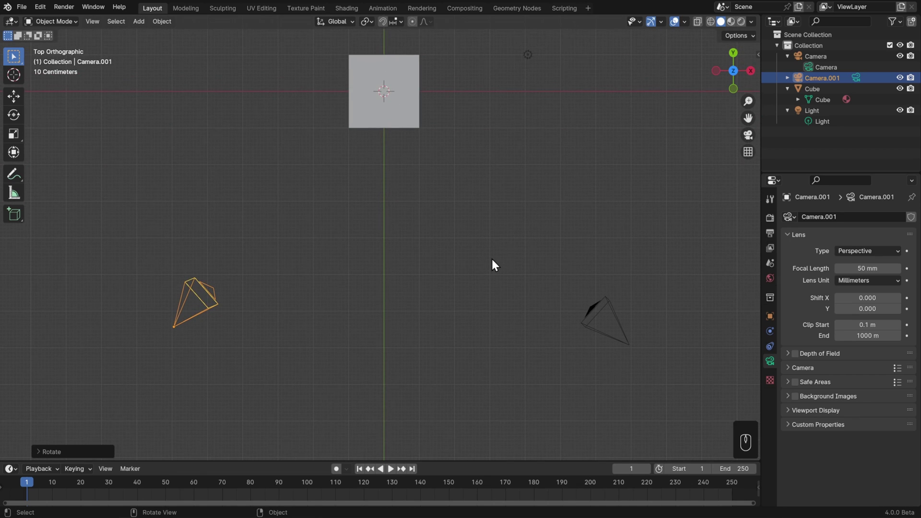
# Rename the original right-hand camera to 'Camera Right'.
pyautogui.click(612, 315)
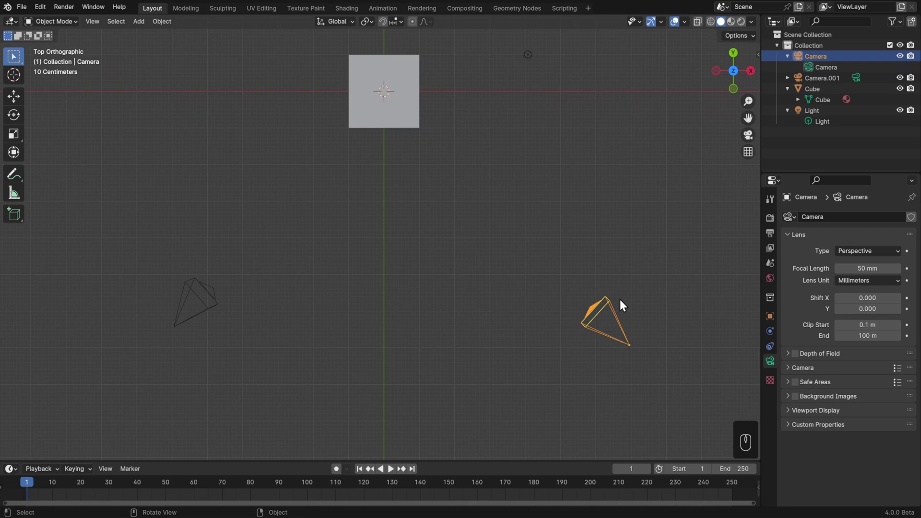
pyautogui.doubleClick(836, 54)
pyautogui.write('Right')
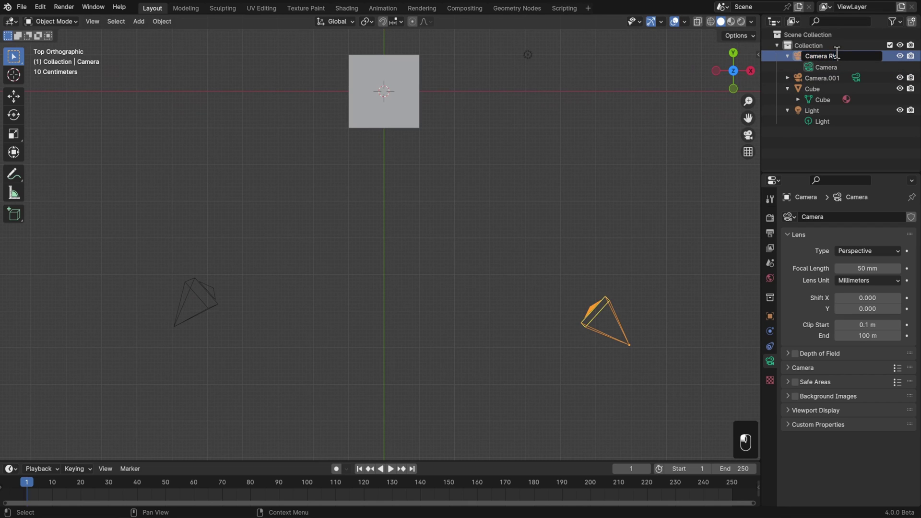
pyautogui.press('Return')
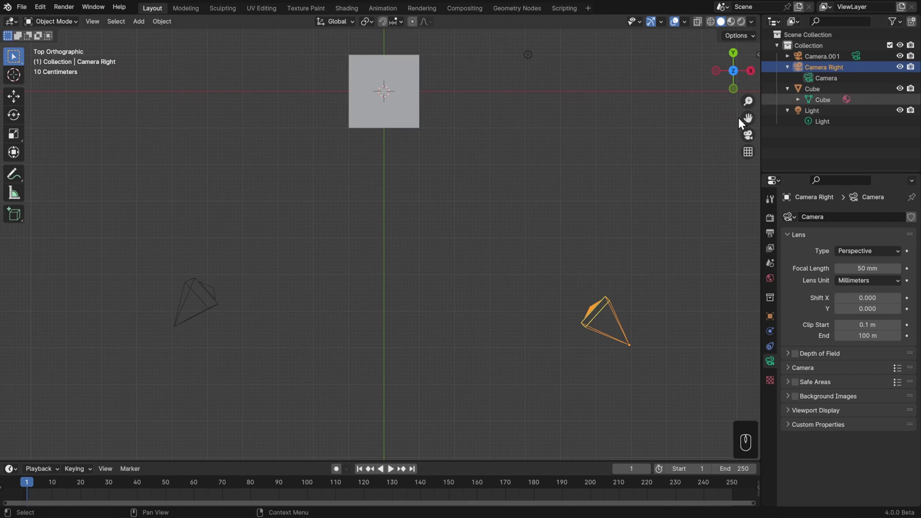
# Rename Camera.001 to 'Camera Left'.
pyautogui.click(218, 303)
pyautogui.doubleClick(849, 55)
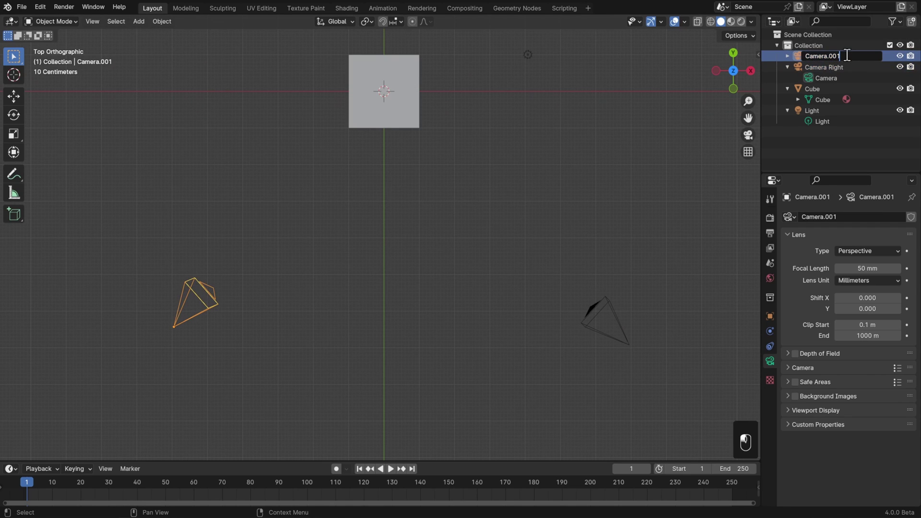
pyautogui.press('BackSpace')
pyautogui.press('BackSpace')
pyautogui.press('BackSpace')
pyautogui.press('BackSpace')
pyautogui.write('Lef')
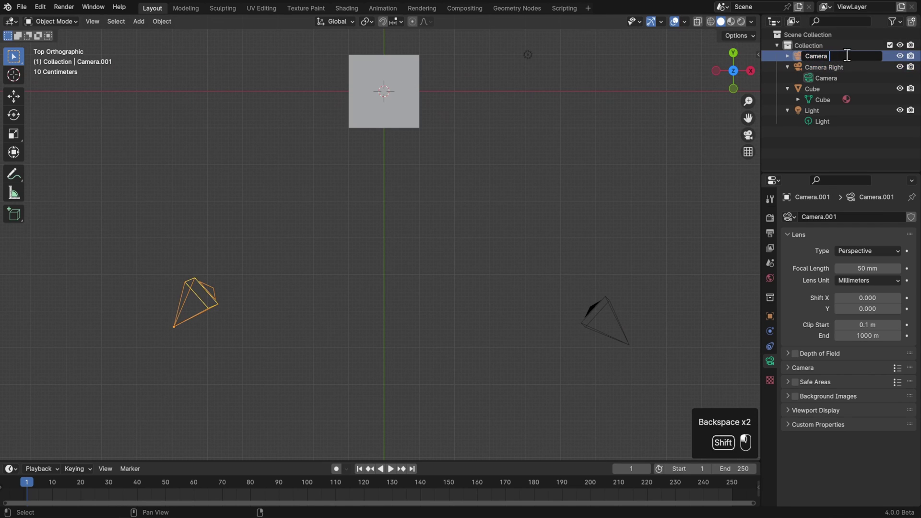
pyautogui.write('t')
pyautogui.press('Return')
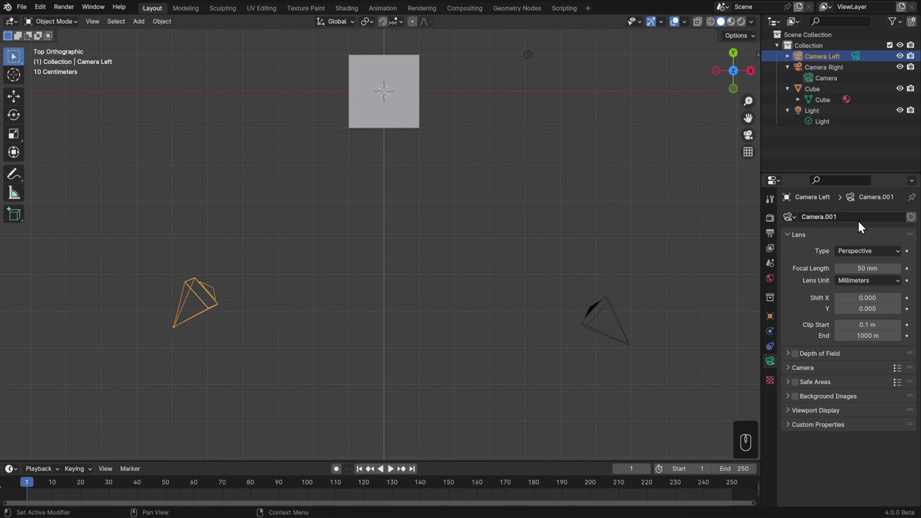
# Give Camera Left a 120 mm focal length, depth of field, and a 100 m clip end.
pyautogui.click(870, 266)
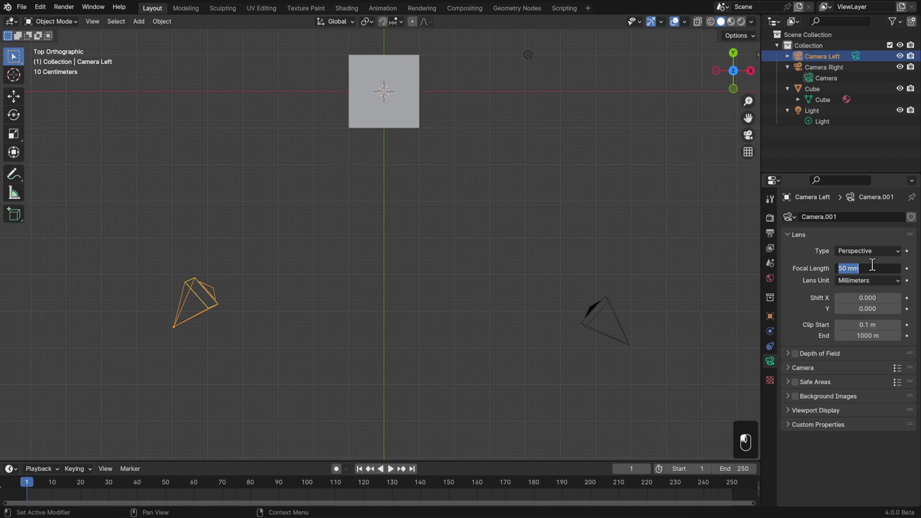
pyautogui.write('120')
pyautogui.press('Return')
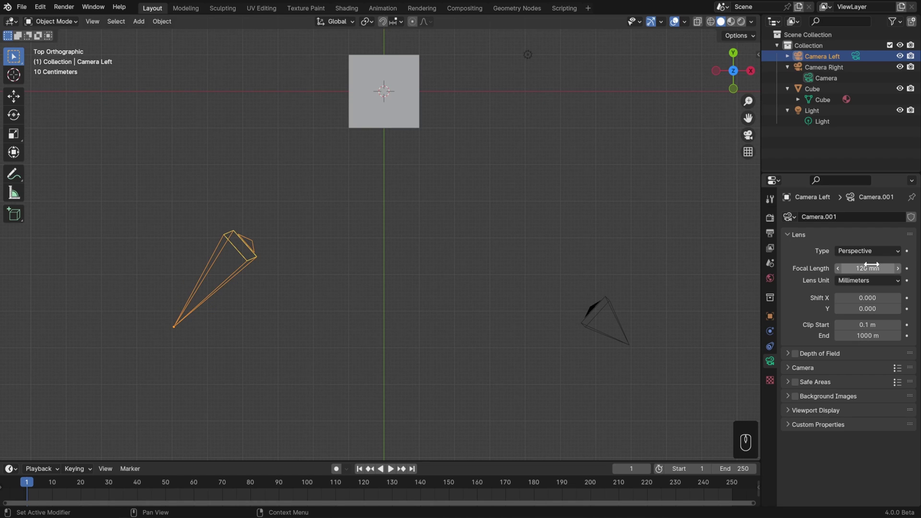
pyautogui.click(795, 353)
pyautogui.doubleClick(874, 334)
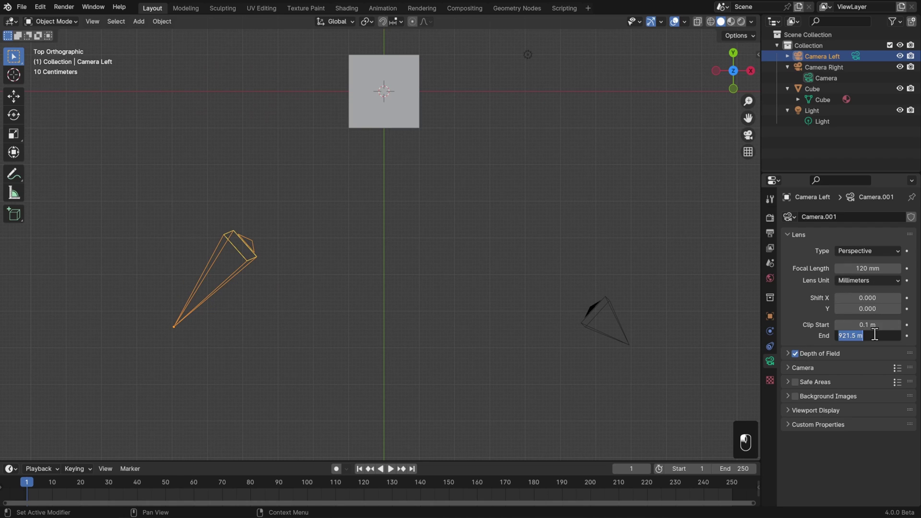
pyautogui.write('100')
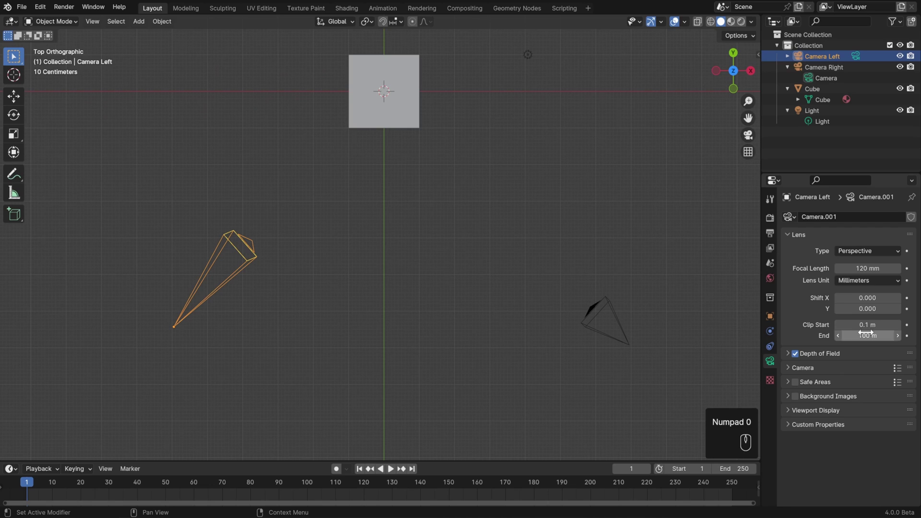
pyautogui.click(801, 303)
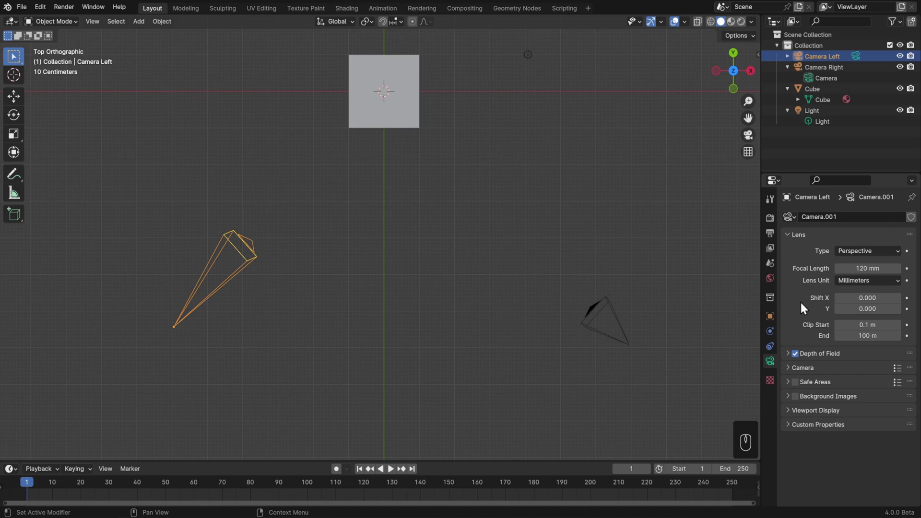
# Rename Camera Left's camera data block to '120mm Lens'.
pyautogui.click(849, 213)
pyautogui.press('shift')
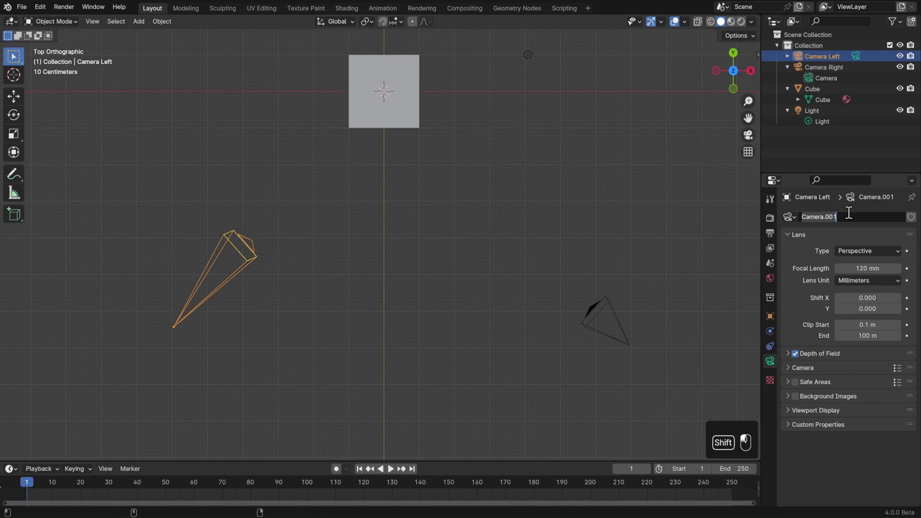
pyautogui.write('120mm Lens')
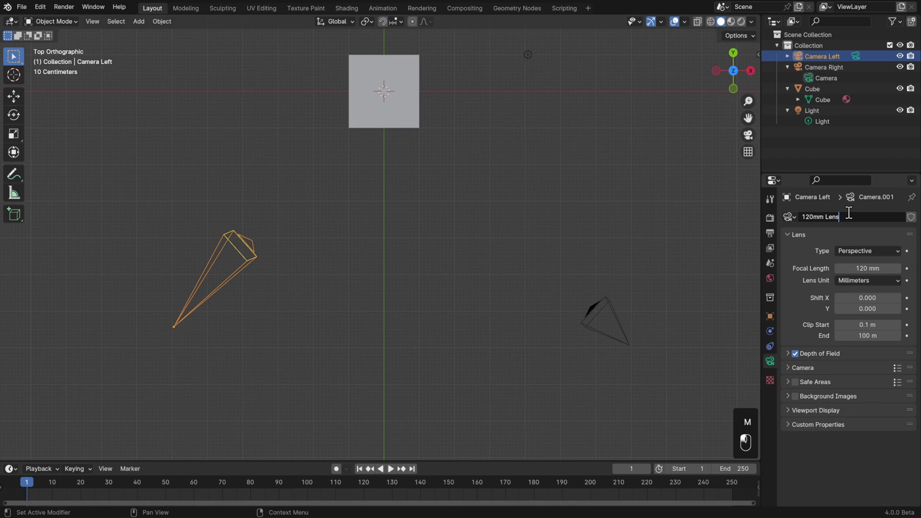
pyautogui.press('Return')
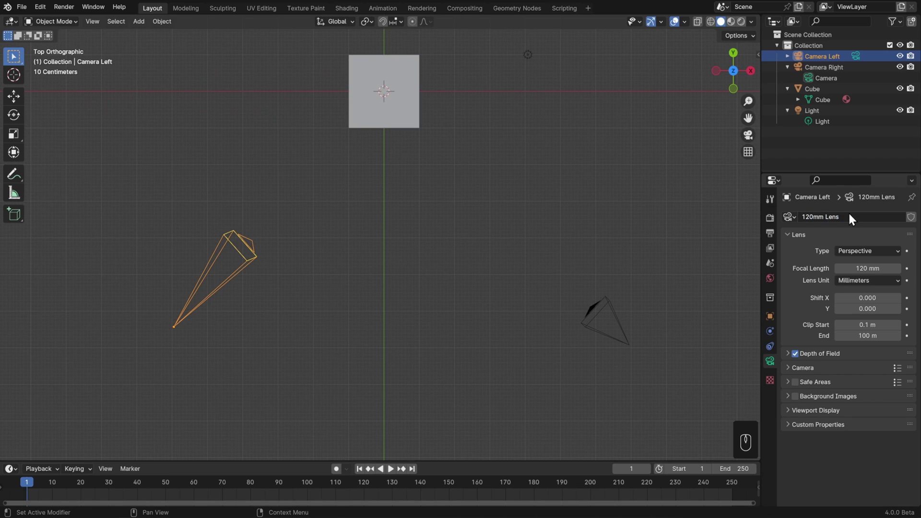
# Select Camera Right and set its focal length to 25 mm.
pyautogui.click(787, 57)
pyautogui.click(848, 77)
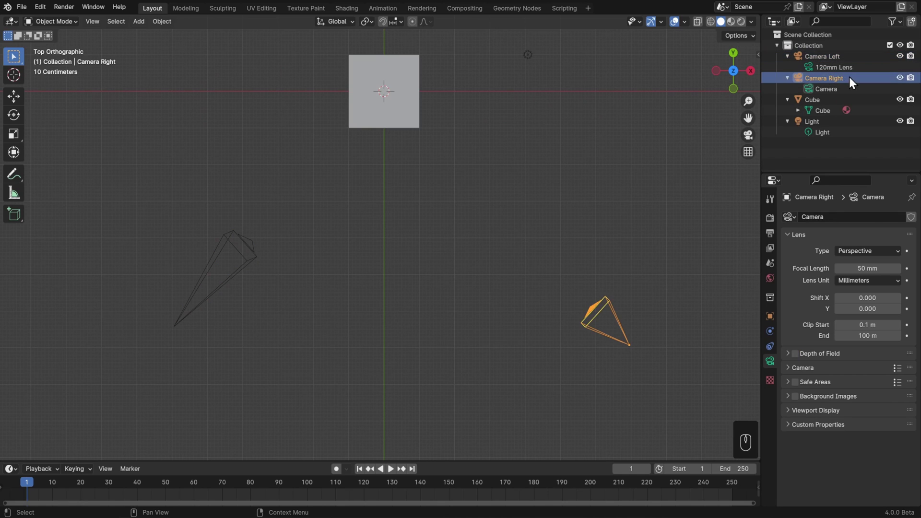
pyautogui.click(867, 266)
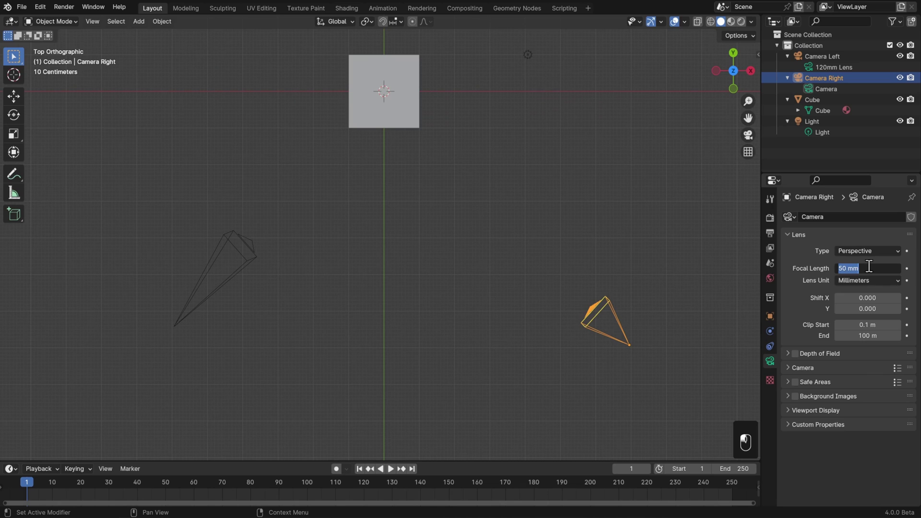
pyautogui.write('25')
pyautogui.press('Return')
# Rename Camera Right's camera data block to '25mm Lens'.
pyautogui.click(839, 212)
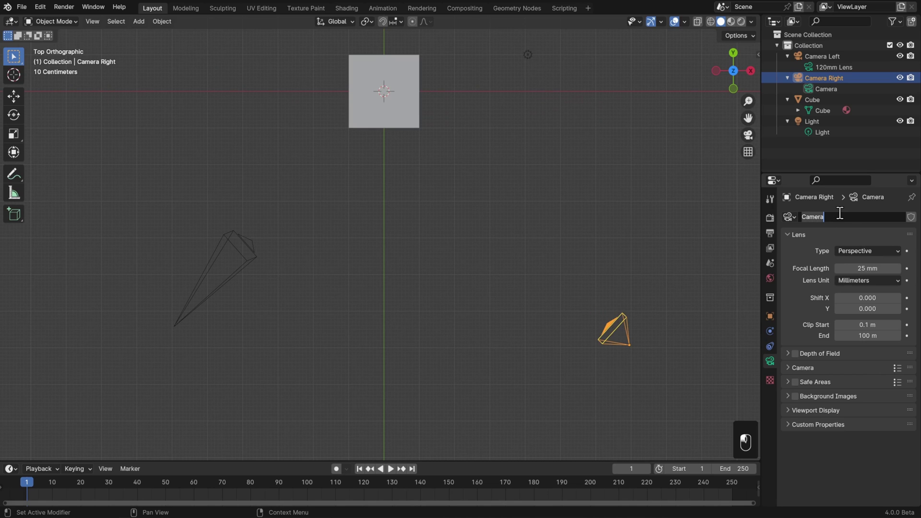
pyautogui.write('25mm Lens')
pyautogui.press('Return')
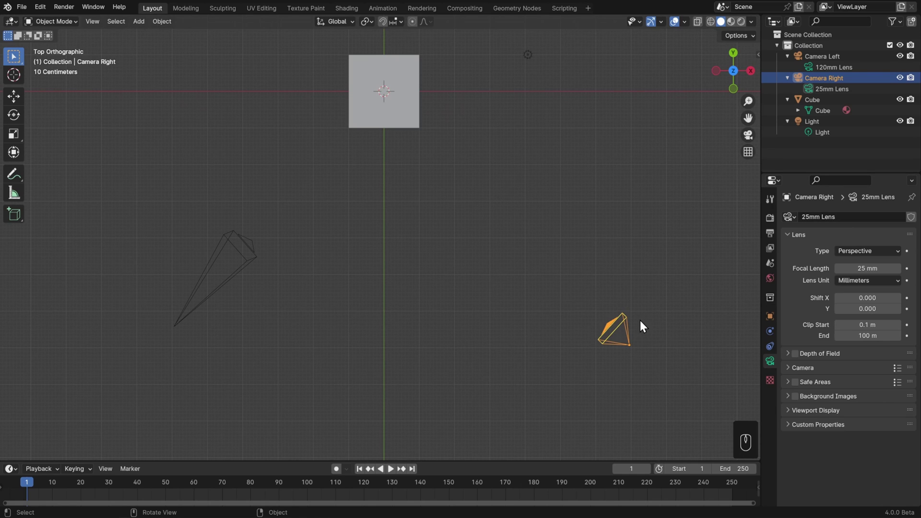
# Assign the 120mm Lens data to Camera Right, leaving Shift X at 0.000.
pyautogui.click(790, 216)
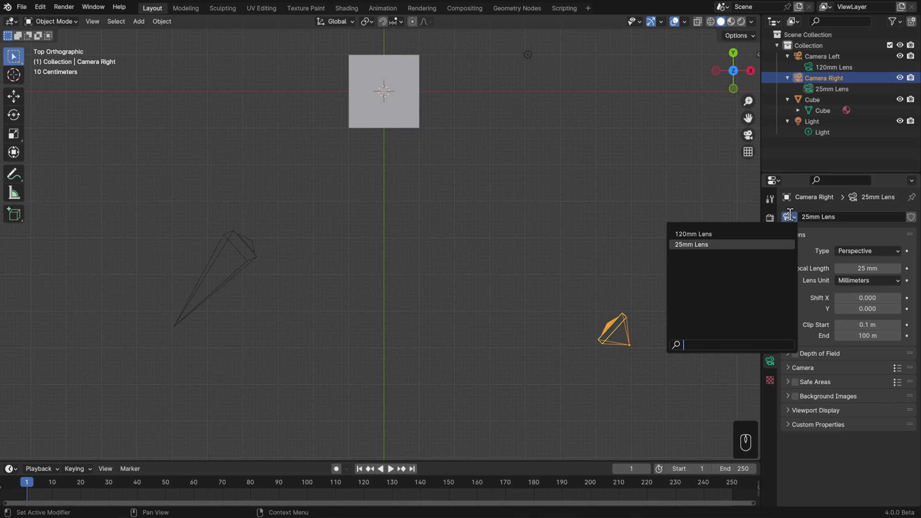
pyautogui.click(741, 233)
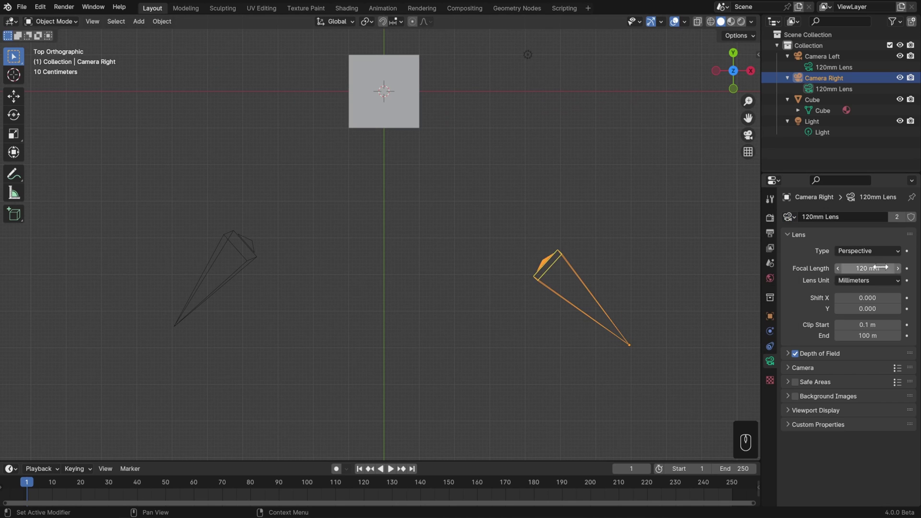
pyautogui.click(867, 298)
pyautogui.write('0.18')
pyautogui.press('Return')
pyautogui.moveTo(851, 297)
pyautogui.mouseDown()
pyautogui.moveTo(837, 298)
pyautogui.moveTo(851, 298)
pyautogui.mouseUp()
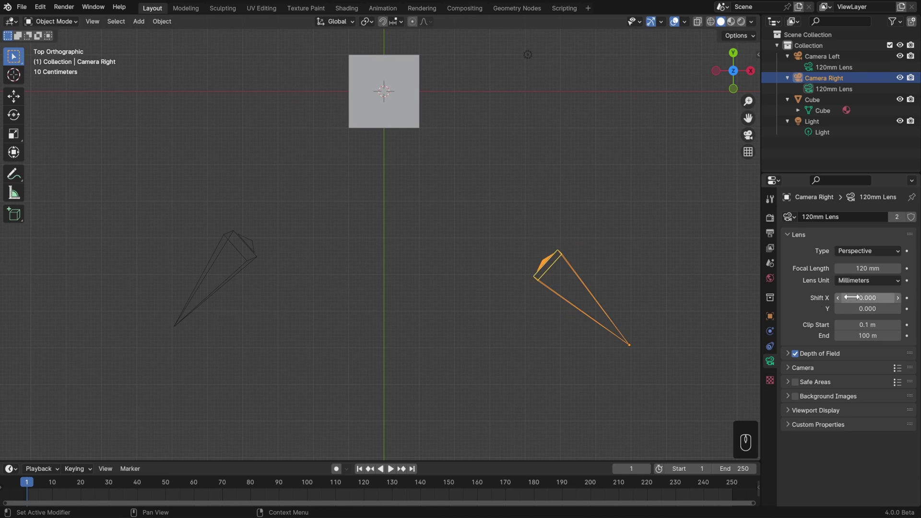
# Select Camera Left and assign it the 25mm Lens data.
pyautogui.click(238, 241)
pyautogui.click(789, 217)
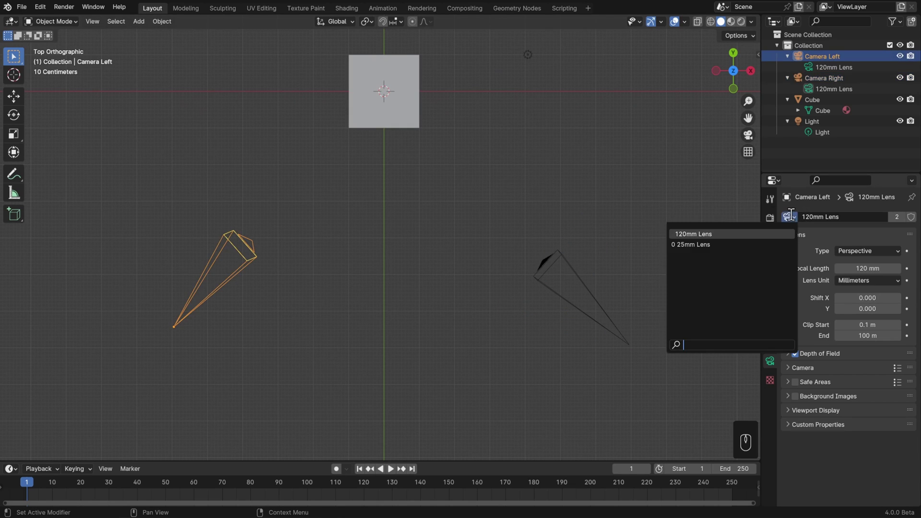
pyautogui.click(731, 244)
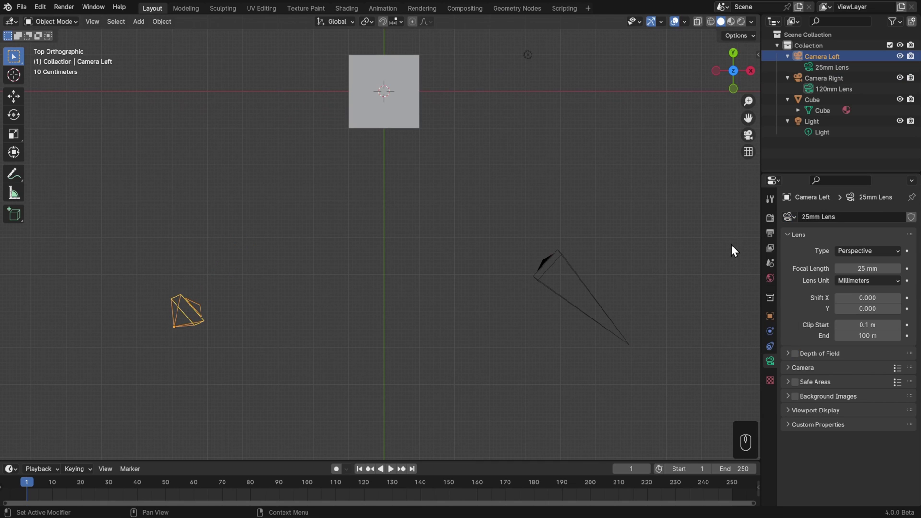
pyautogui.click(769, 316)
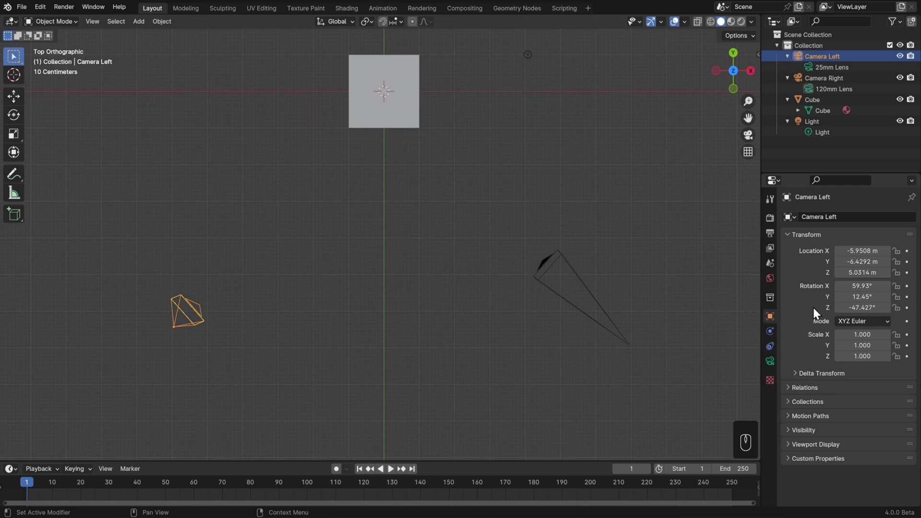
pyautogui.click(769, 360)
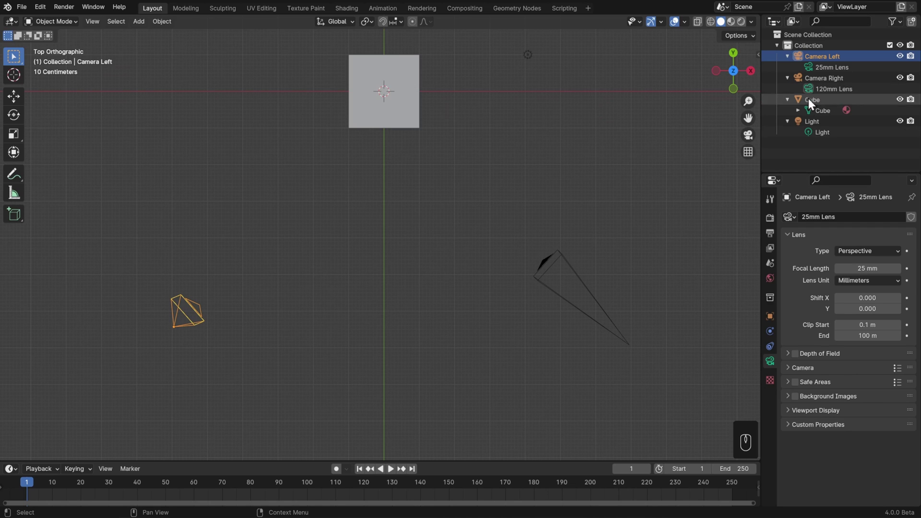
# Select the Cube mesh in the Outliner and zoom the perspective view in on the cube.
pyautogui.click(810, 131)
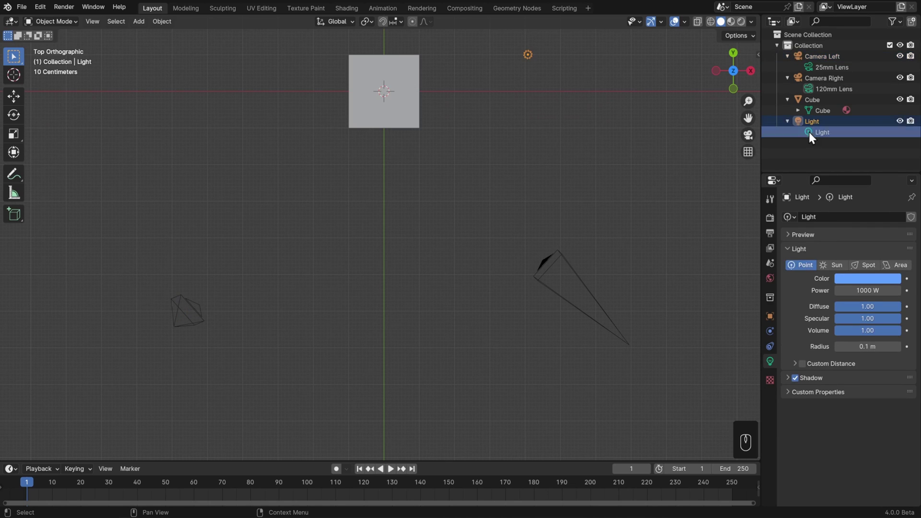
pyautogui.click(808, 110)
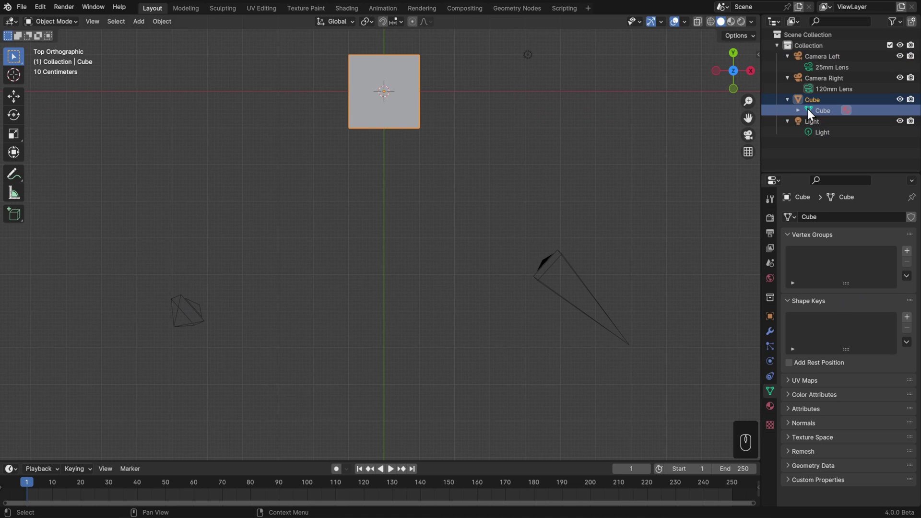
pyautogui.keyDown('shift'); pyautogui.moveTo(393, 160); pyautogui.dragTo(504, 213, button='middle'); pyautogui.keyUp('shift')
pyautogui.scroll(2, 393, 317)
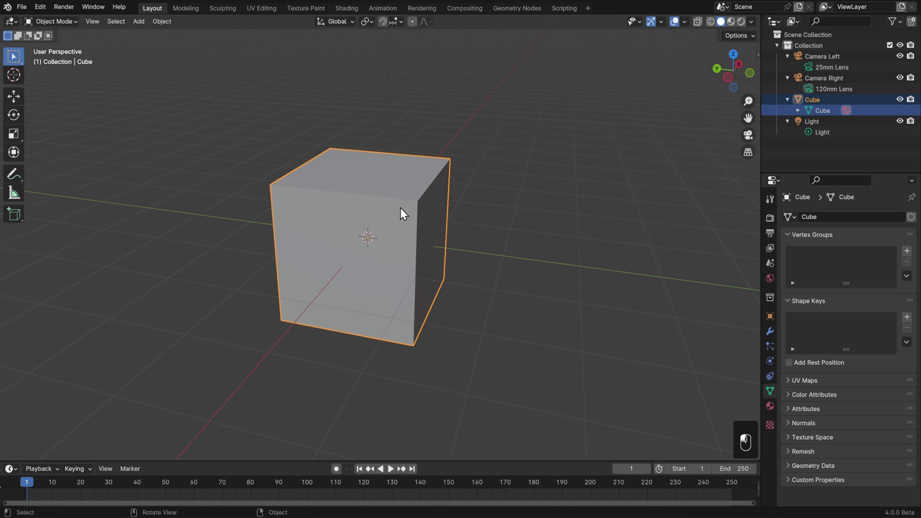
# Switch the cube into Edit Mode and pick a single top vertex.
pyautogui.click(72, 21)
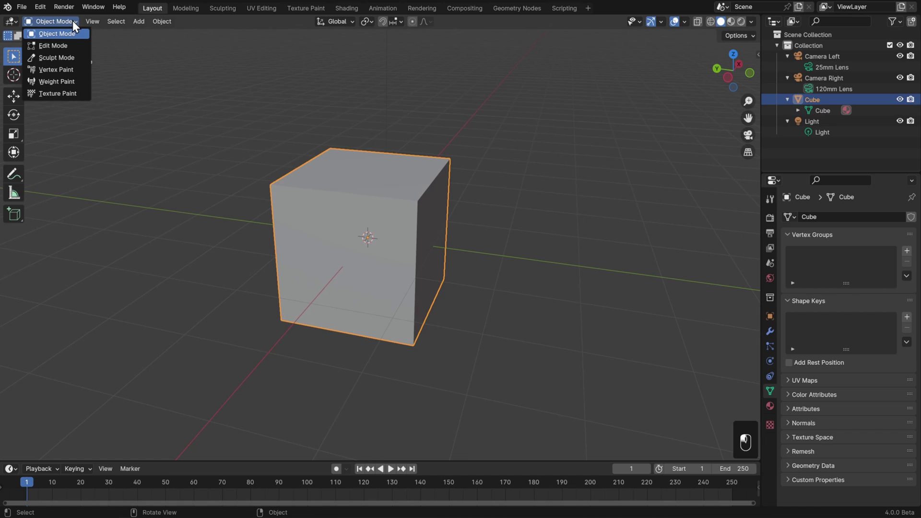
pyautogui.click(71, 46)
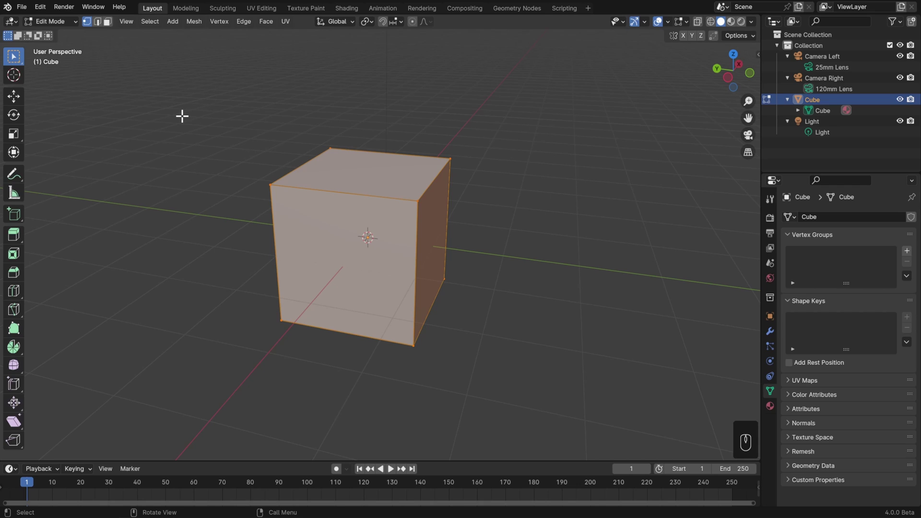
pyautogui.click(270, 185)
pyautogui.click(327, 145)
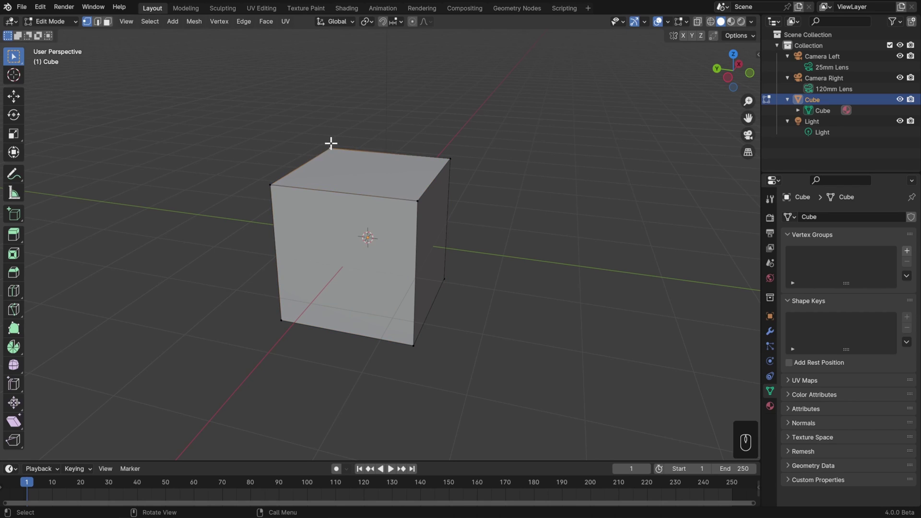
pyautogui.click(418, 192)
pyautogui.click(453, 162)
# Select the cube's top face by adding its corners and box-selecting it.
pyautogui.keyDown('shift'); pyautogui.click(417, 200); pyautogui.keyUp('shift')
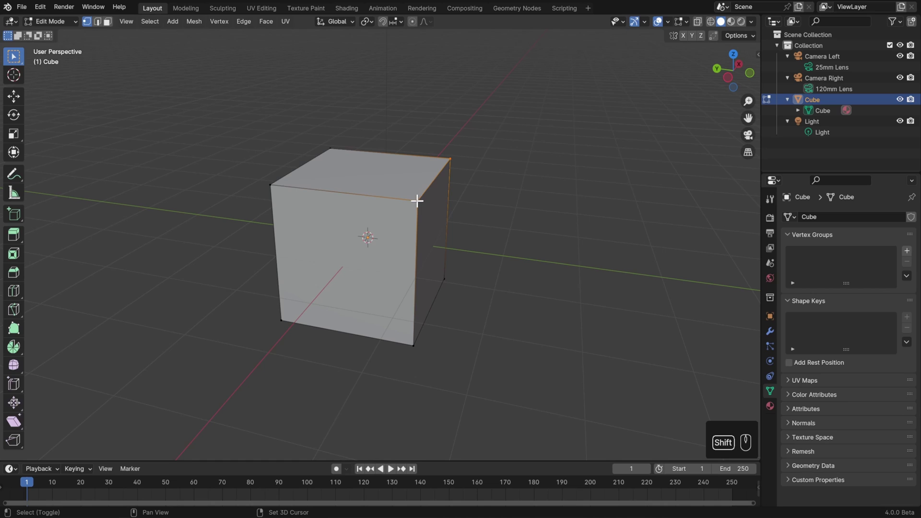
pyautogui.keyDown('shift'); pyautogui.click(271, 184); pyautogui.keyUp('shift')
pyautogui.keyDown('shift'); pyautogui.click(330, 145); pyautogui.keyUp('shift')
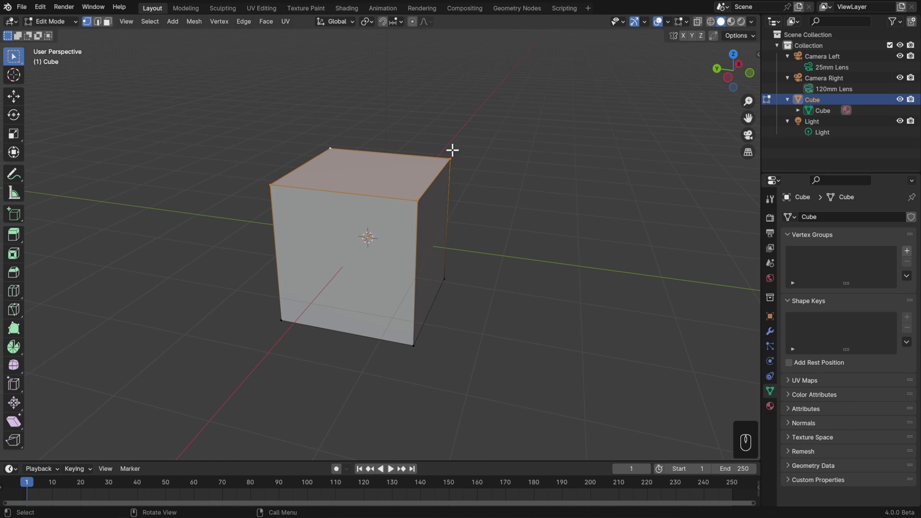
pyautogui.moveTo(559, 130); pyautogui.dragTo(418, 219)
pyautogui.click(619, 200)
pyautogui.moveTo(580, 228)
pyautogui.mouseDown(button='middle')
pyautogui.moveTo(590, 228)
pyautogui.moveTo(563, 226)
pyautogui.moveTo(567, 239)
pyautogui.mouseUp(button='middle')
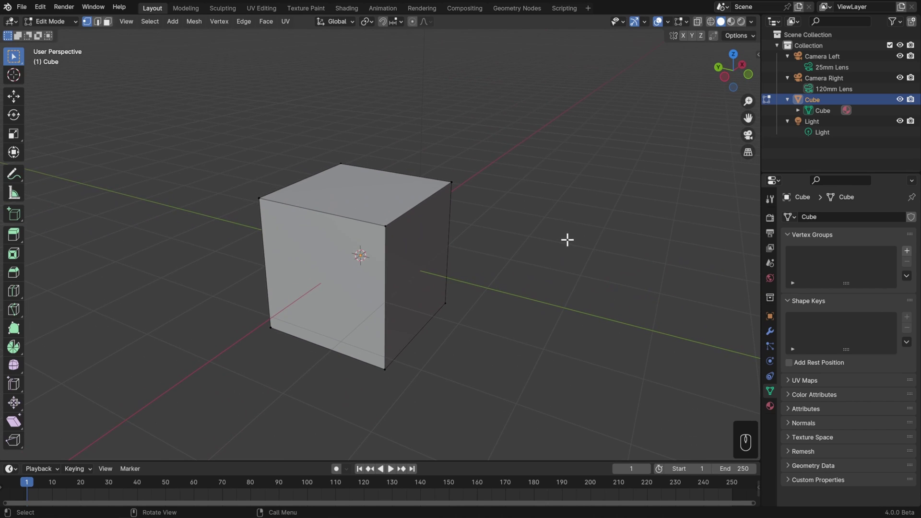
pyautogui.moveTo(590, 123); pyautogui.dragTo(161, 250)
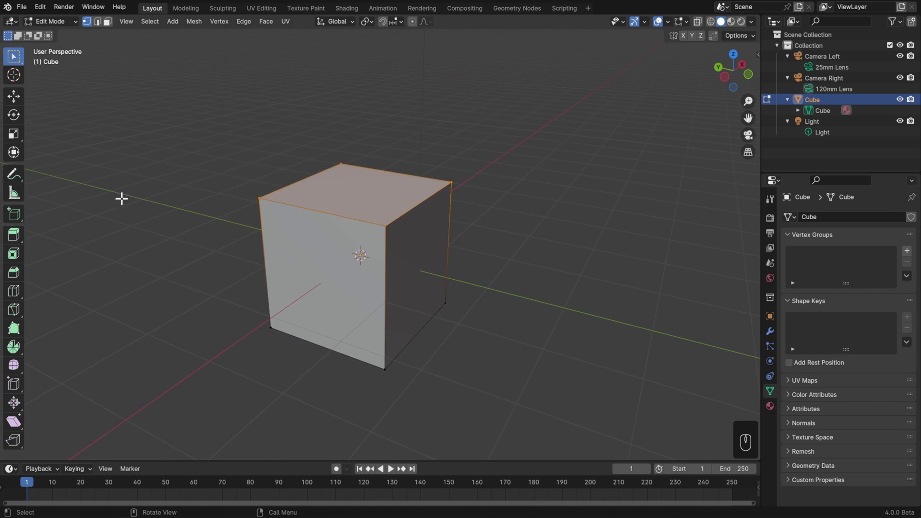
pyautogui.click(14, 96)
pyautogui.moveTo(360, 148); pyautogui.dragTo(360, 210)
pyautogui.press('w')
pyautogui.press('g')
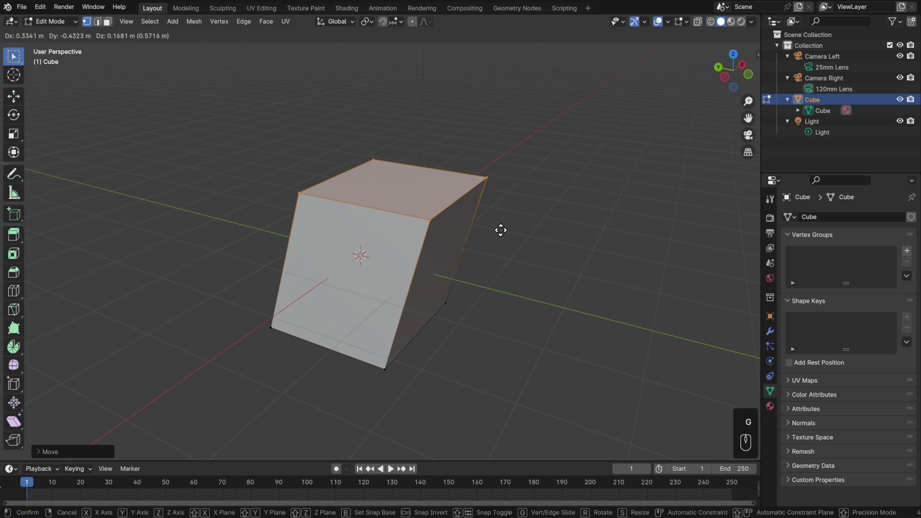
pyautogui.rightClick(500, 229)
pyautogui.press('r')
pyautogui.rightClick(478, 195)
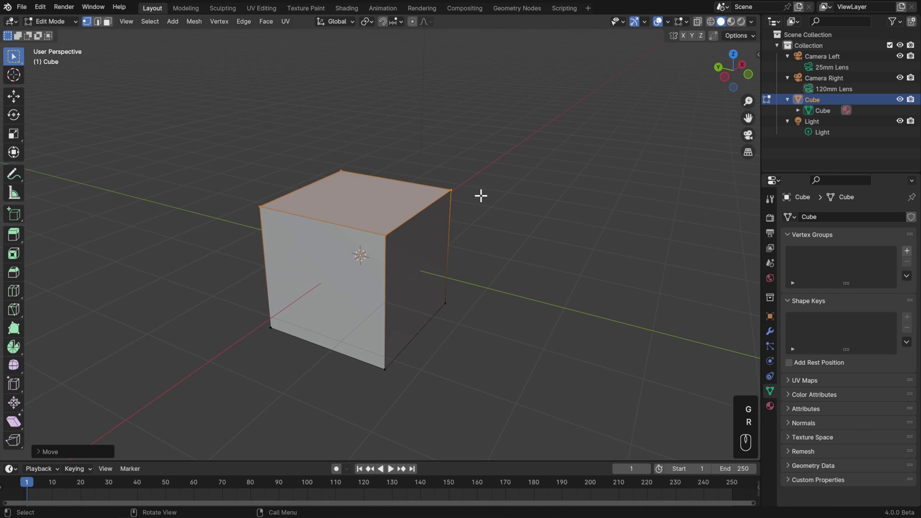
pyautogui.press('s')
pyautogui.rightClick(564, 220)
pyautogui.click(451, 189)
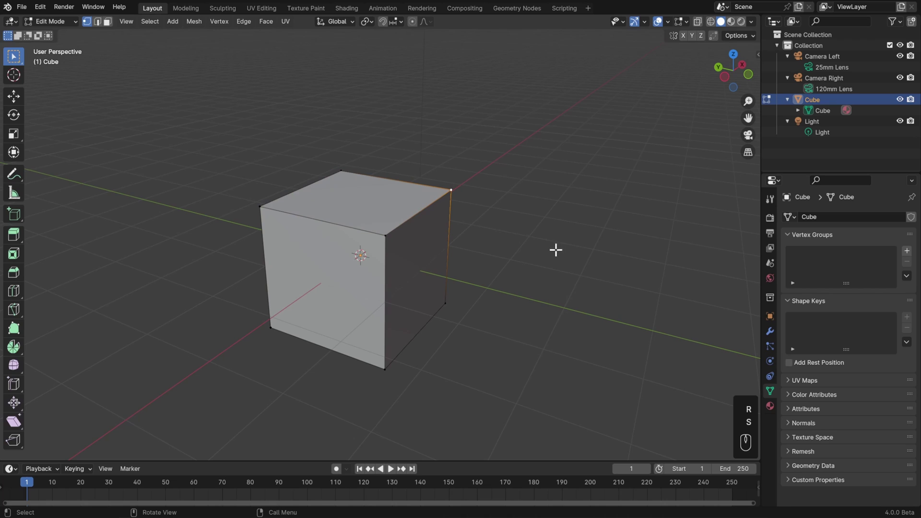
pyautogui.press('s')
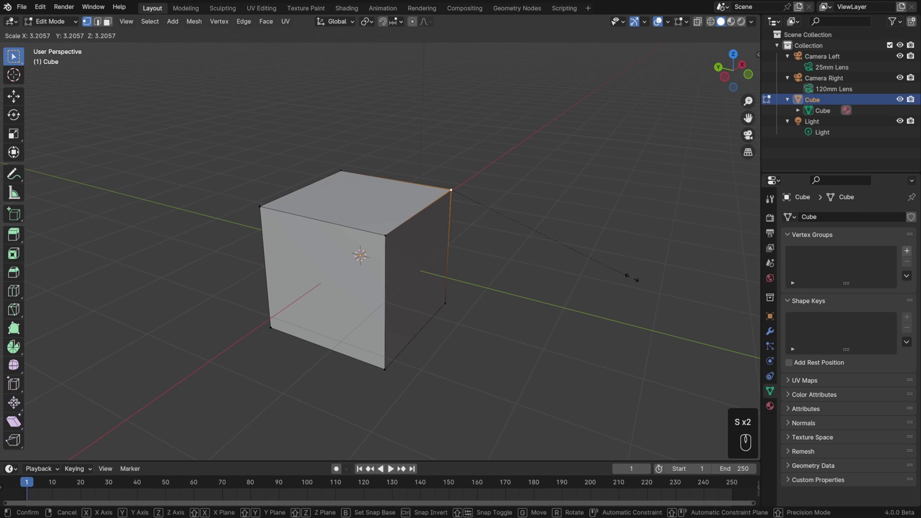
pyautogui.click(541, 197)
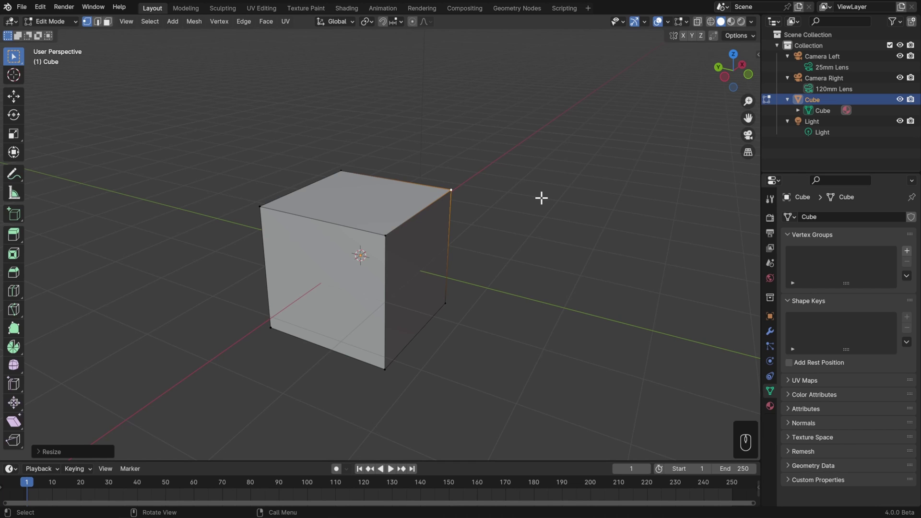
pyautogui.moveTo(544, 220); pyautogui.dragTo(323, 117)
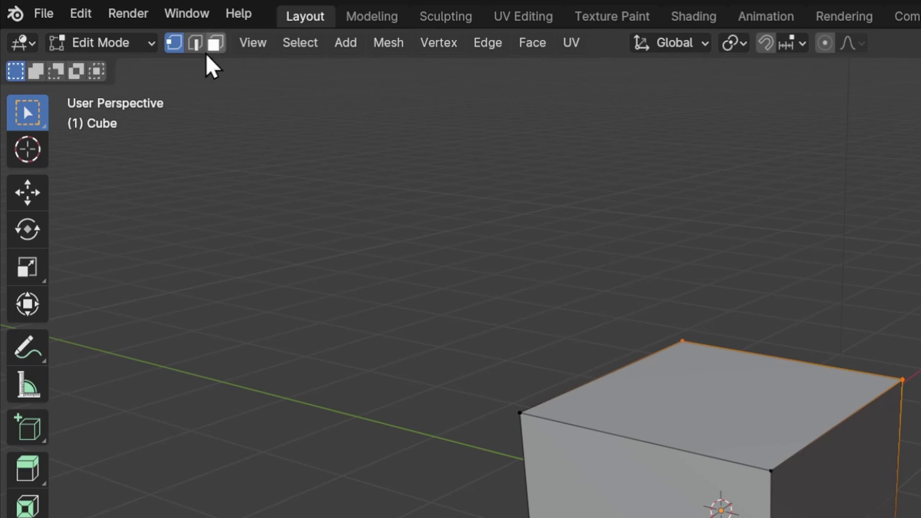
# Switch to Edge select and pick two top edges and the right vertical edge of the cube.
pyautogui.click(200, 50)
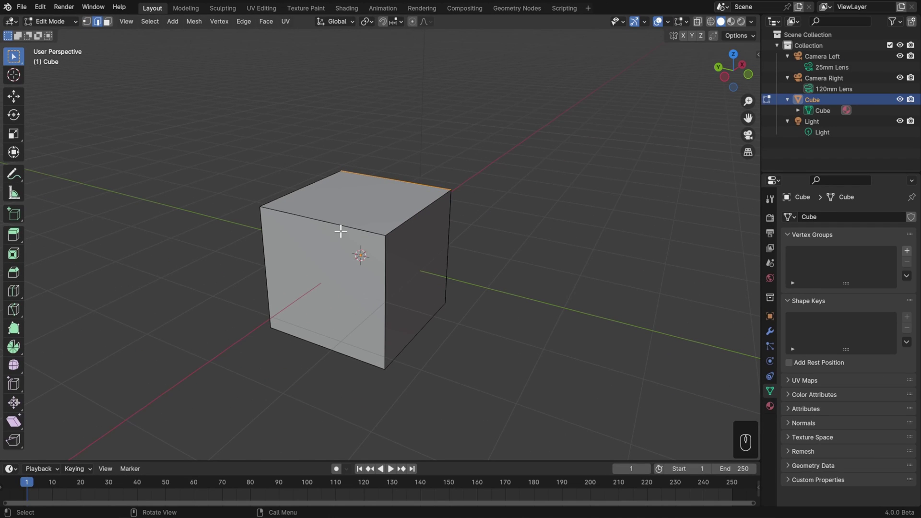
pyautogui.click(340, 230)
pyautogui.click(416, 214)
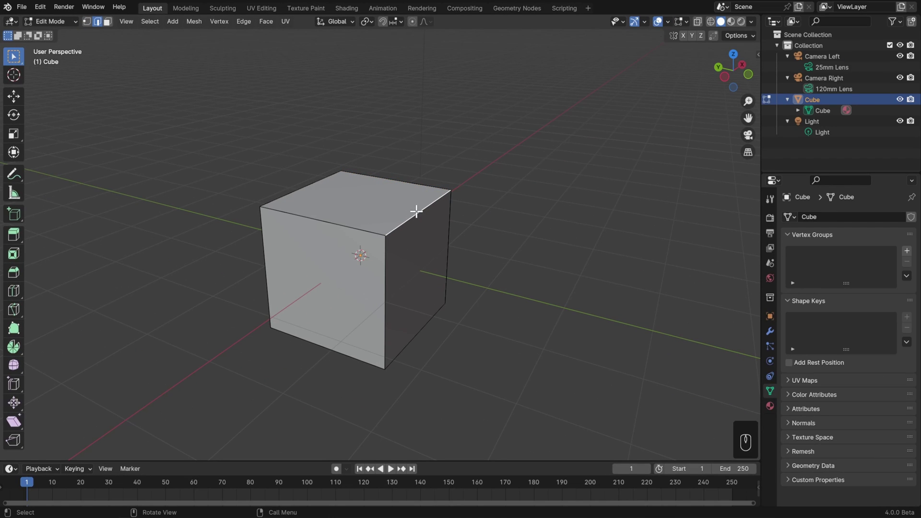
pyautogui.click(450, 232)
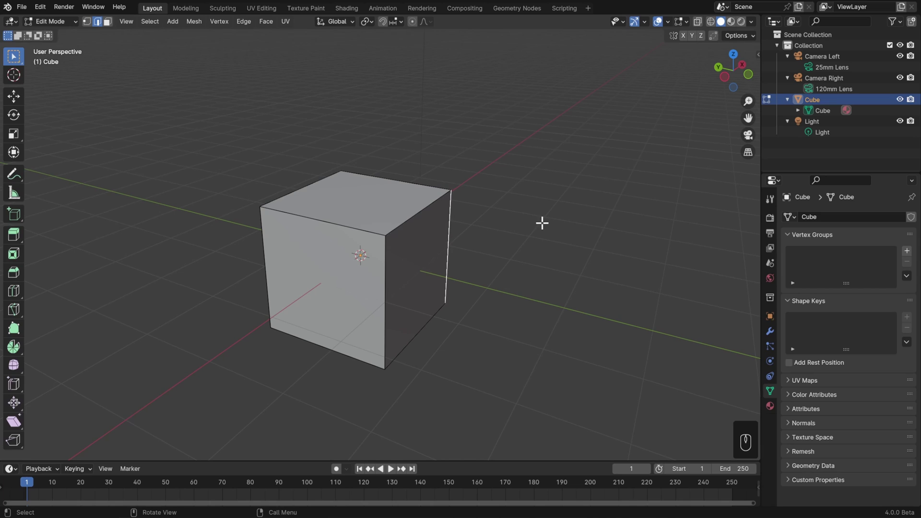
# Switch to Face select and pick the top, front-left and right faces in turn.
pyautogui.click(108, 23)
pyautogui.click(348, 194)
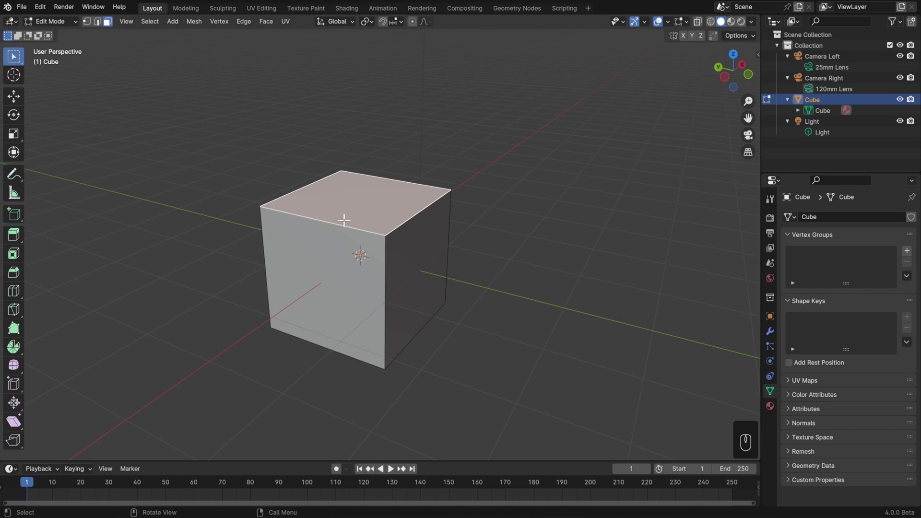
pyautogui.click(334, 267)
pyautogui.click(403, 257)
pyautogui.click(399, 203)
pyautogui.click(341, 260)
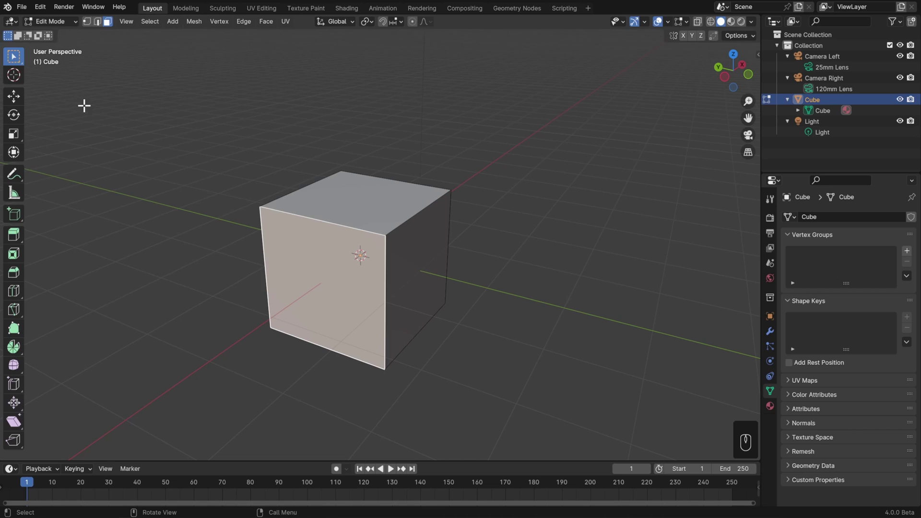
# In Vertex select, pick three top corner vertices and scale them slightly.
pyautogui.click(88, 22)
pyautogui.click(259, 206)
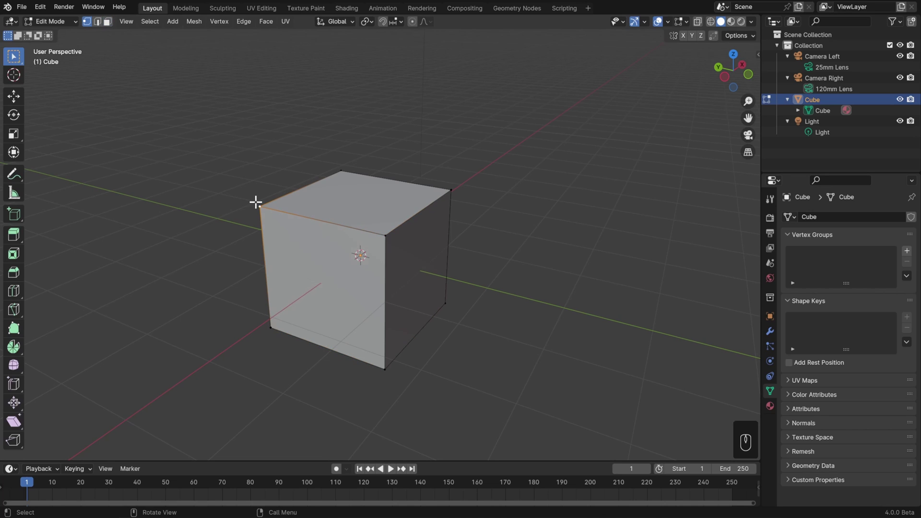
pyautogui.keyDown('shift'); pyautogui.click(392, 230); pyautogui.keyUp('shift')
pyautogui.keyDown('shift'); pyautogui.click(384, 235); pyautogui.keyUp('shift')
pyautogui.press('s')
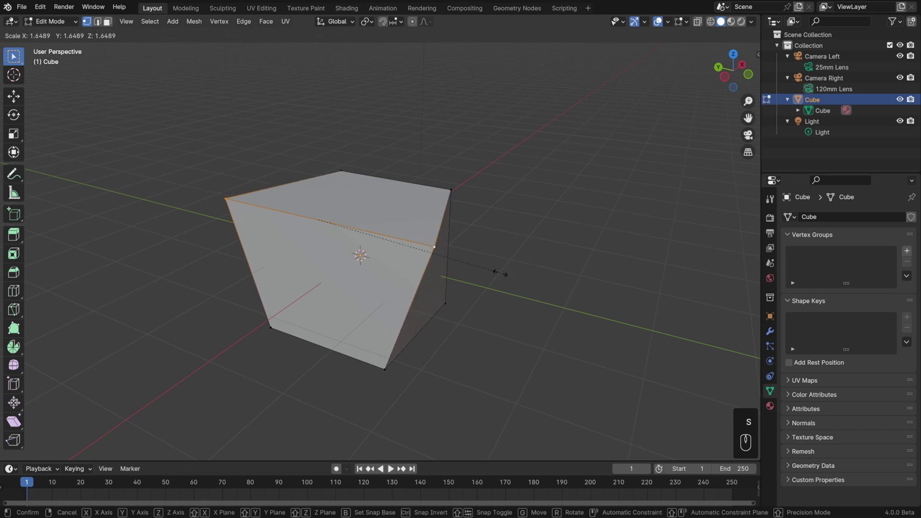
pyautogui.click(438, 250)
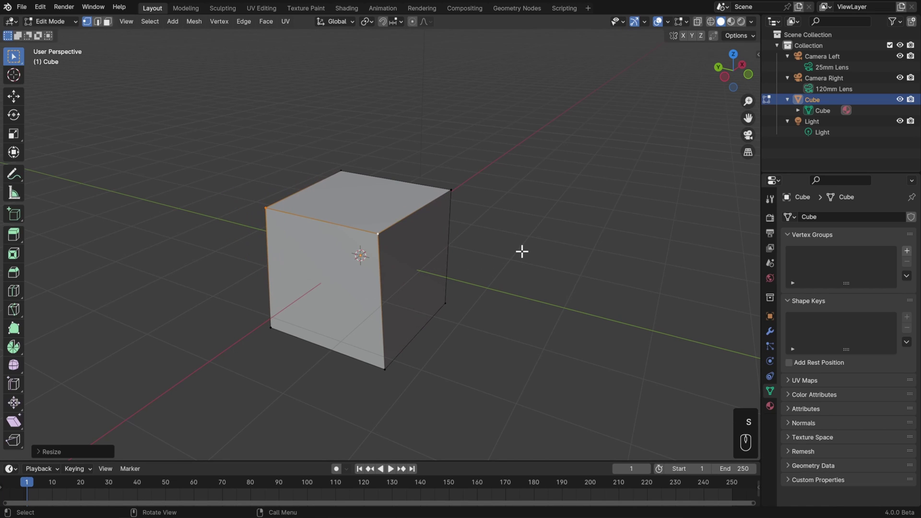
# In Edge select, scale the cube's top front edge to a new size.
pyautogui.click(100, 24)
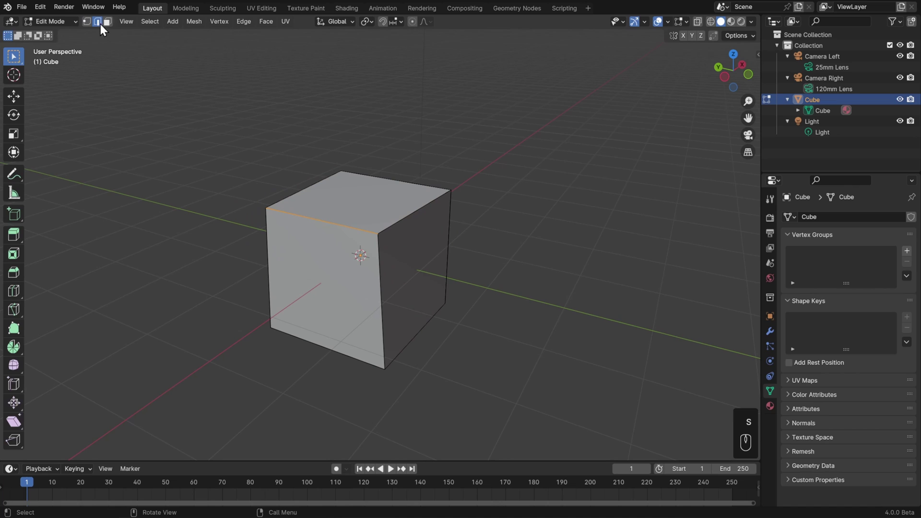
pyautogui.click(310, 216)
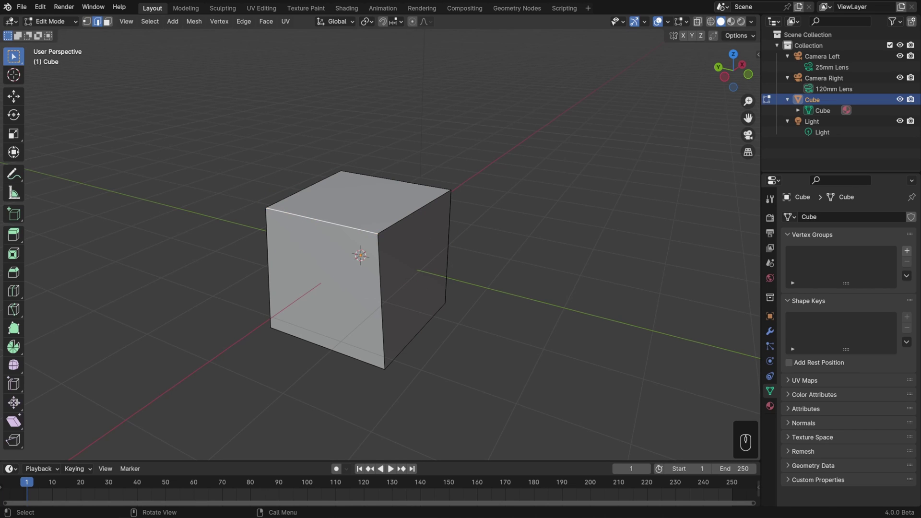
pyautogui.press('s')
pyautogui.click(491, 251)
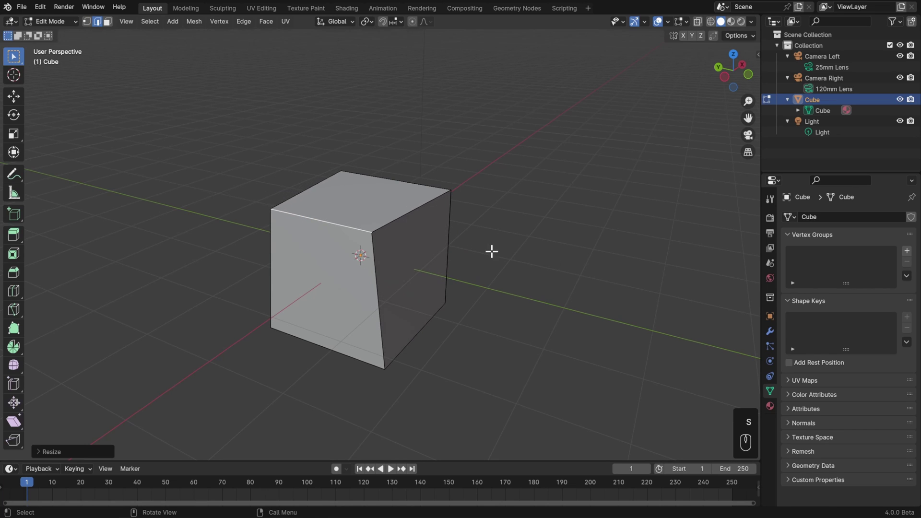
# Add the top-right and top back vertices and scale all four top vertices.
pyautogui.click(85, 20)
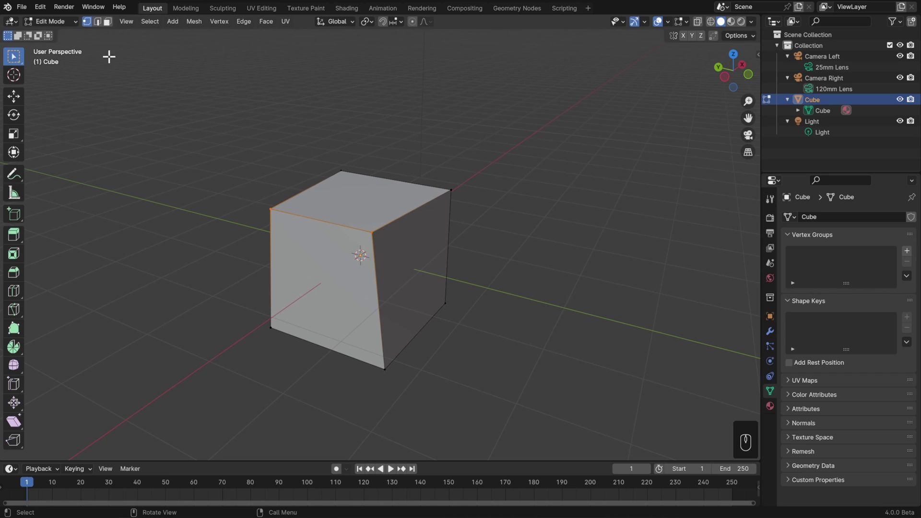
pyautogui.keyDown('shift'); pyautogui.click(438, 200); pyautogui.keyUp('shift')
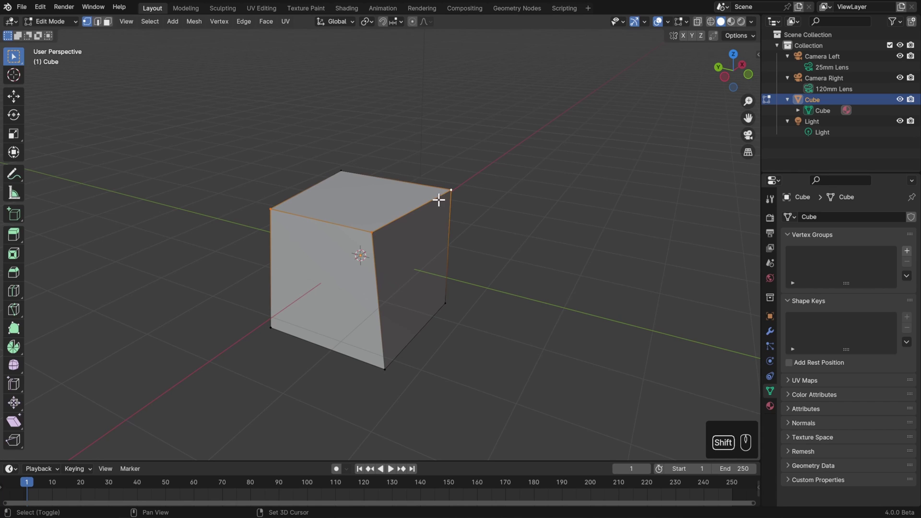
pyautogui.keyDown('shift'); pyautogui.click(341, 168); pyautogui.keyUp('shift')
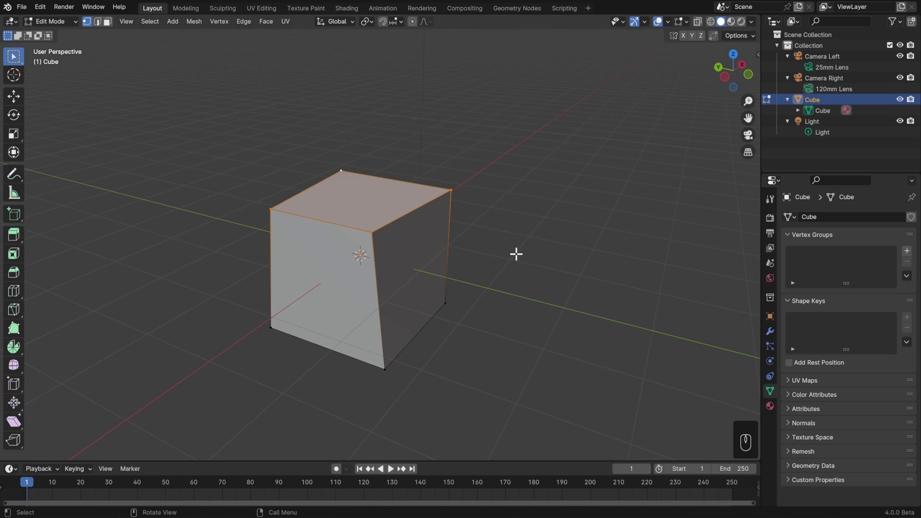
pyautogui.press('s')
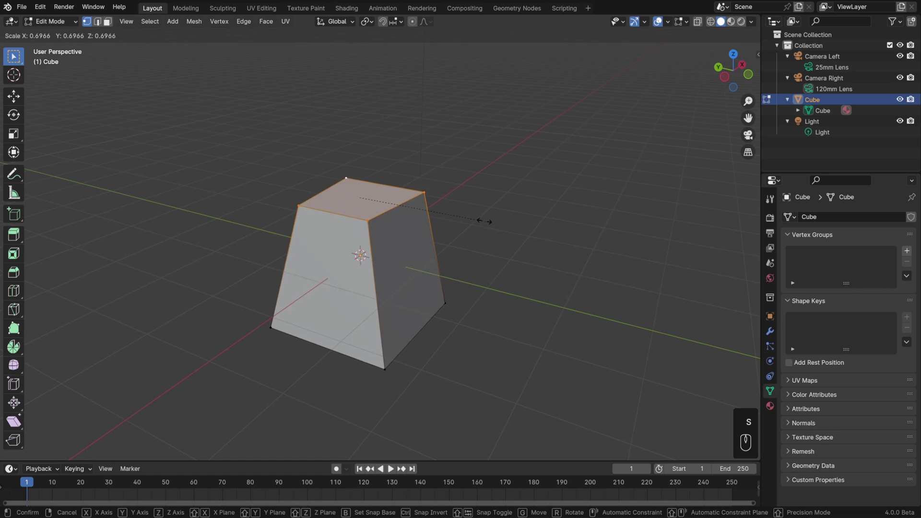
pyautogui.click(542, 237)
# Select the four edges of the left face and scale the face larger.
pyautogui.click(97, 21)
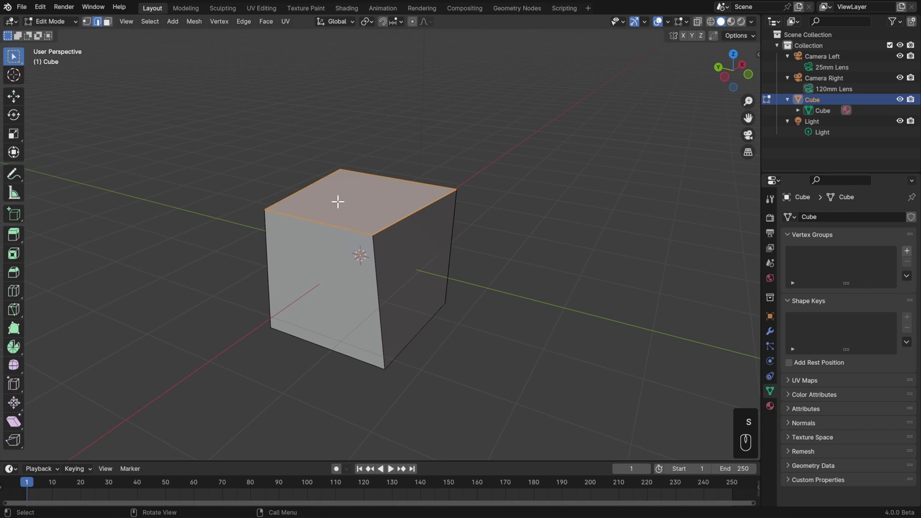
pyautogui.click(298, 218)
pyautogui.keyDown('shift'); pyautogui.click(264, 276); pyautogui.keyUp('shift')
pyautogui.keyDown('shift'); pyautogui.click(324, 330); pyautogui.keyUp('shift')
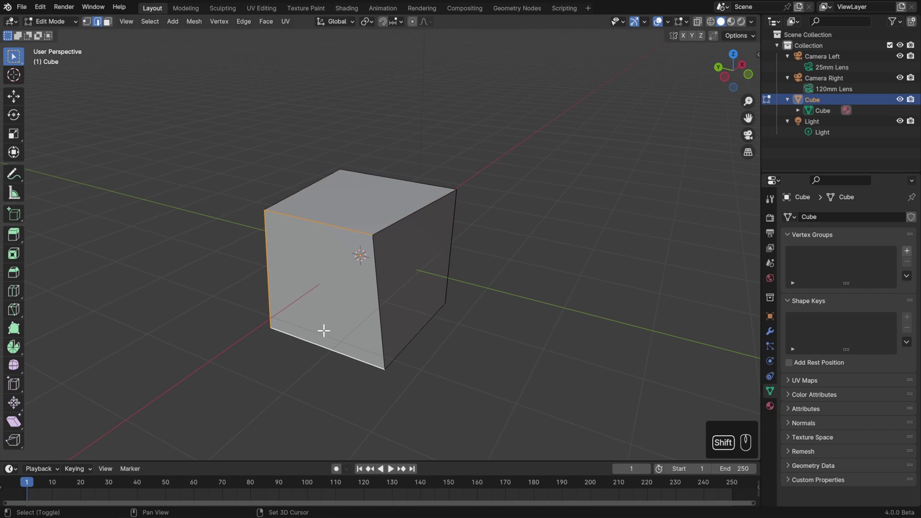
pyautogui.keyDown('shift'); pyautogui.click(375, 297); pyautogui.keyUp('shift')
pyautogui.press('s')
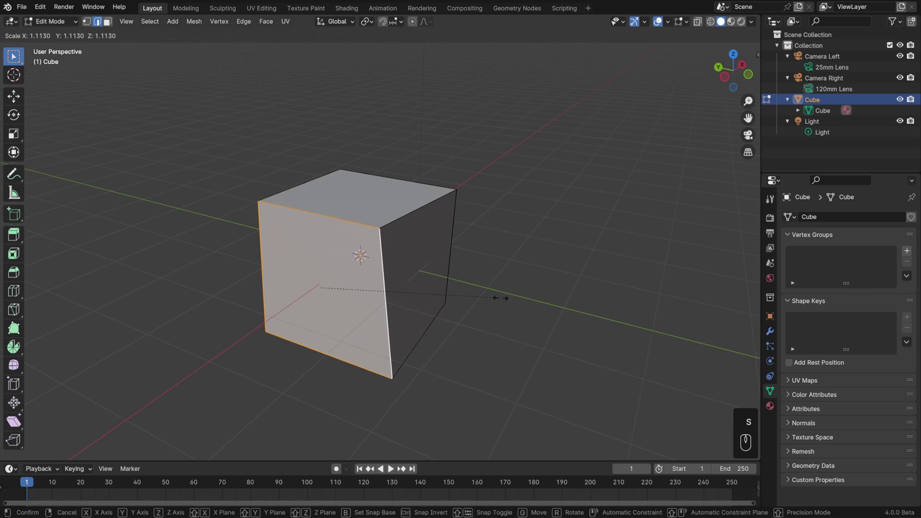
pyautogui.click(510, 296)
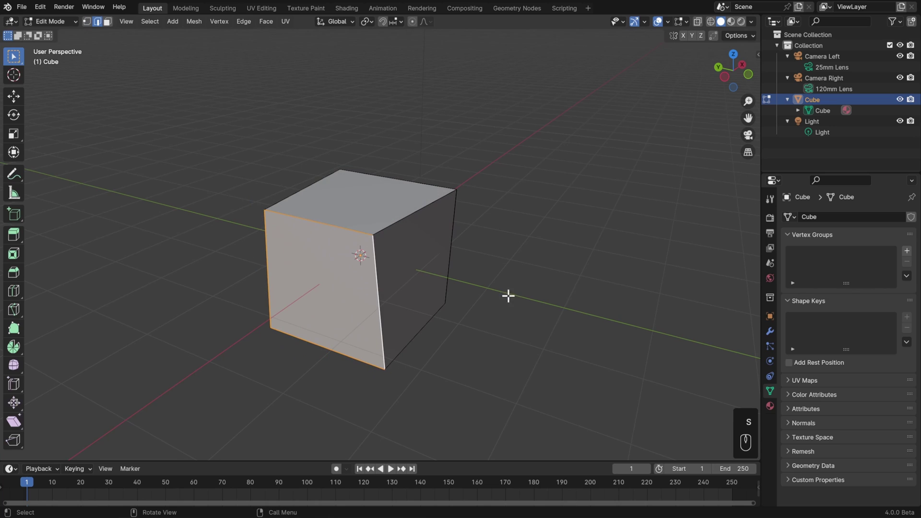
# In Face select, slightly shrink the cube's top face with S.
pyautogui.click(109, 22)
pyautogui.click(355, 203)
pyautogui.press('s')
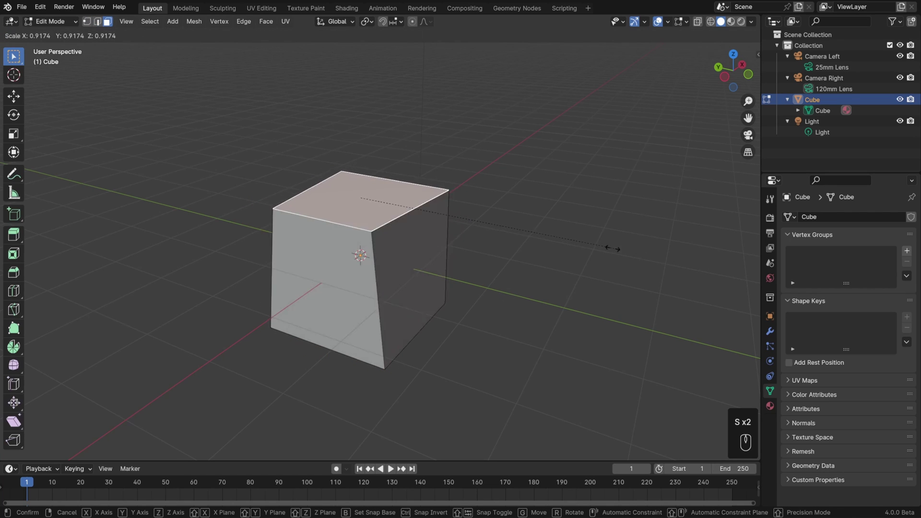
pyautogui.click(554, 236)
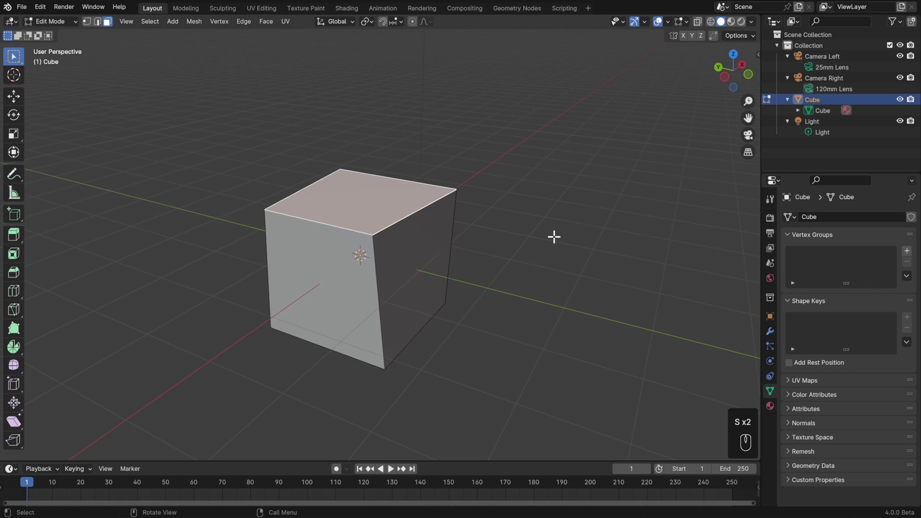
# Select the top face and move it down about 0.58 m along Z.
pyautogui.press('a')
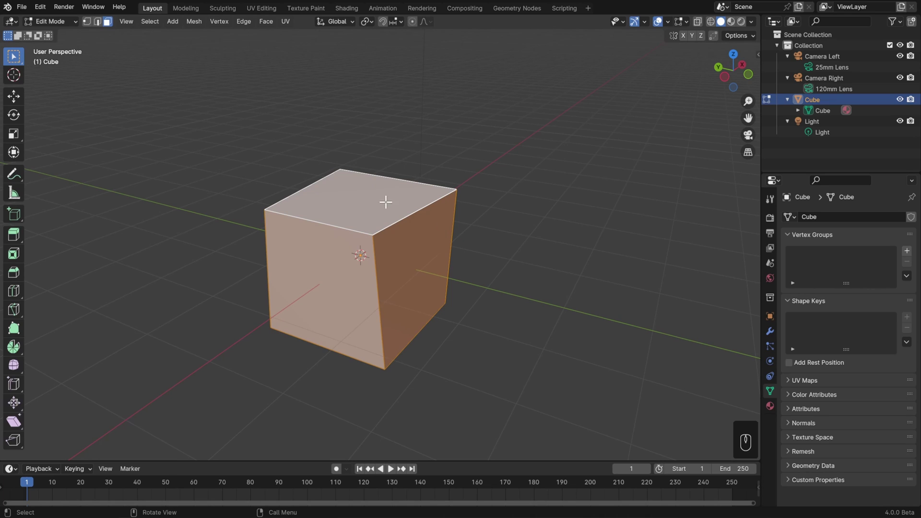
pyautogui.click(369, 210)
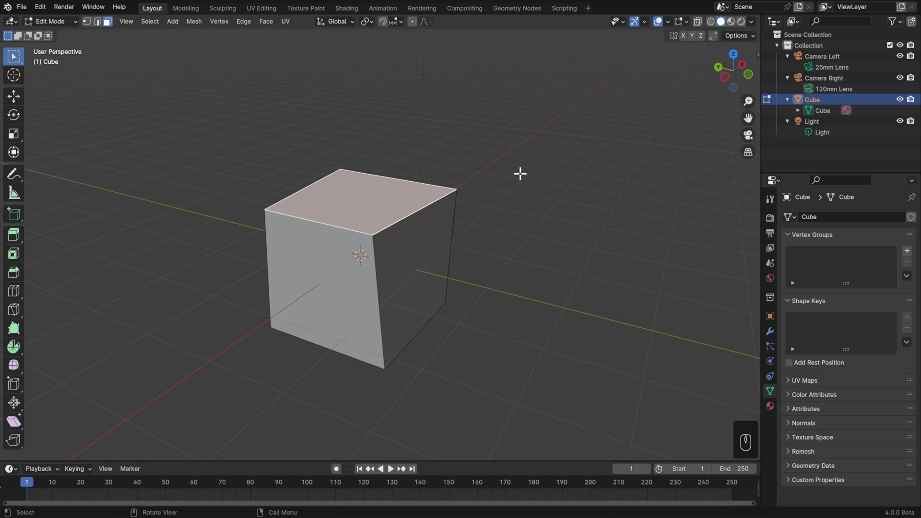
pyautogui.press('g')
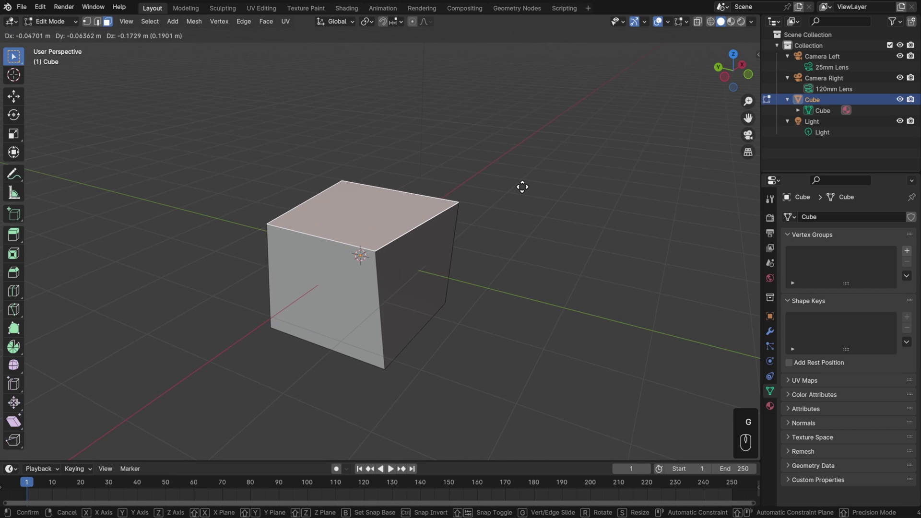
pyautogui.moveTo(543, 179); pyautogui.dragTo(532, 210, button='middle')
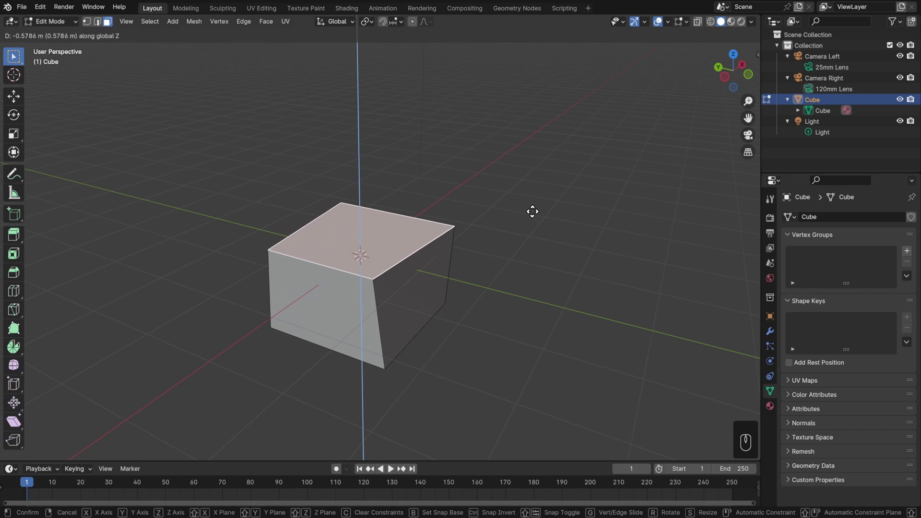
pyautogui.click(532, 210)
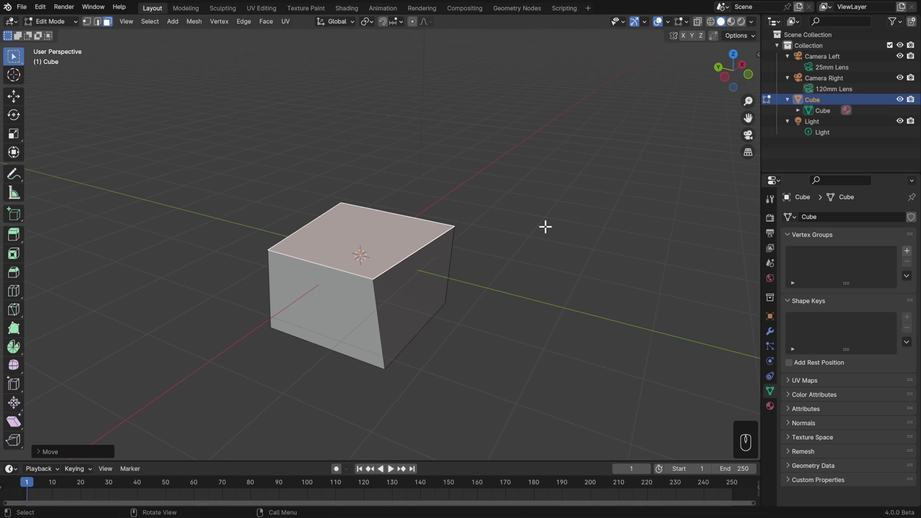
# Return to Object Mode and move the cube along the X axis.
pyautogui.click(69, 23)
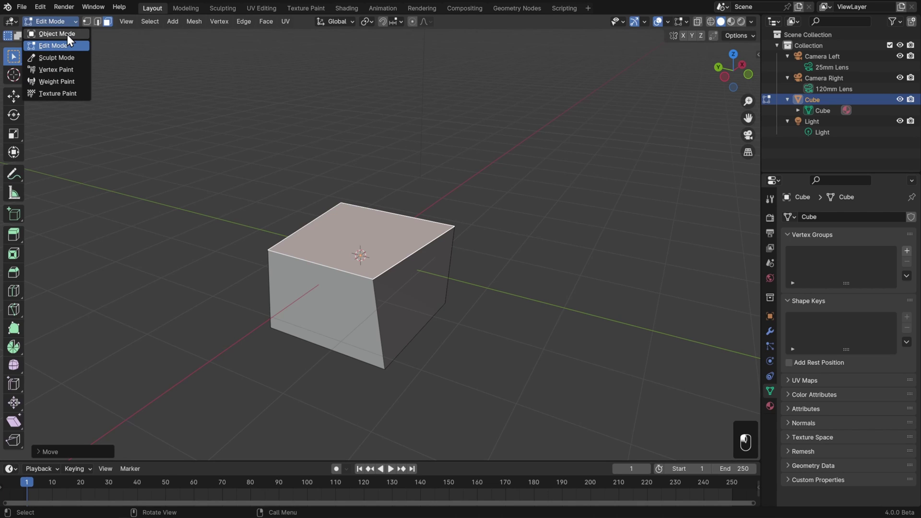
pyautogui.click(67, 35)
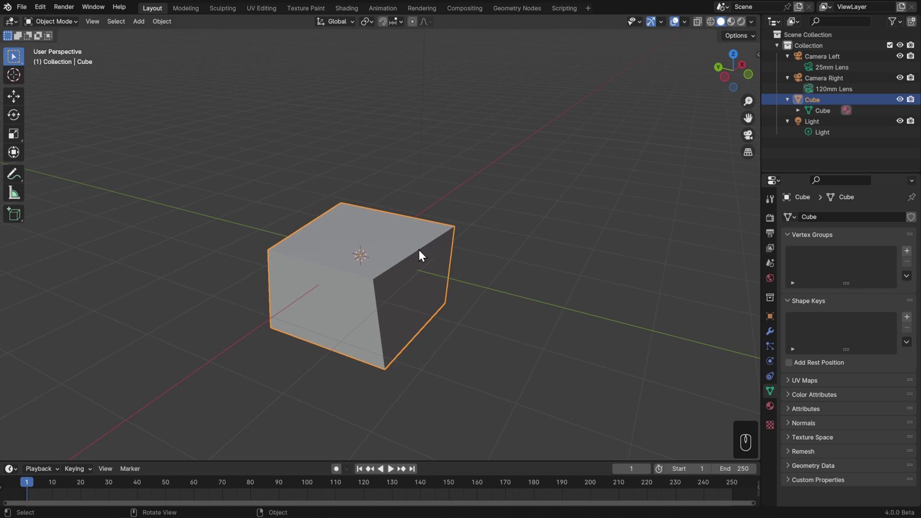
pyautogui.scroll(-3, 419, 249)
pyautogui.moveTo(436, 274); pyautogui.dragTo(473, 278, button='middle')
pyautogui.press('g')
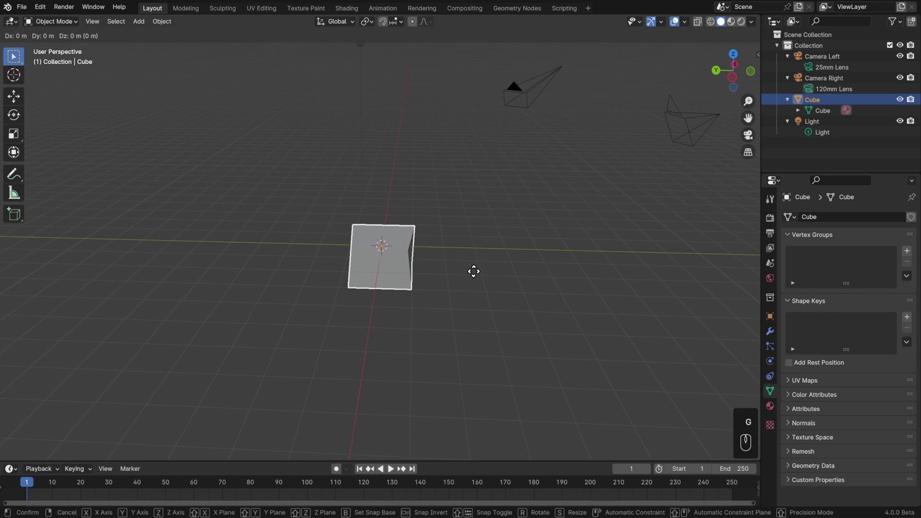
pyautogui.press('x')
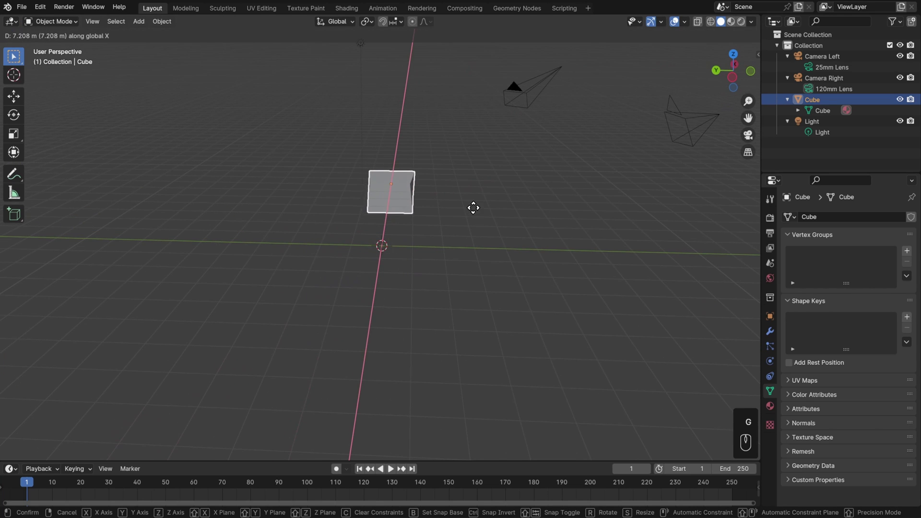
pyautogui.click(474, 213)
# Add a new Cube mesh at the origin and orbit to see both cubes.
pyautogui.hotkey('shift', 'a')
pyautogui.click(138, 21)
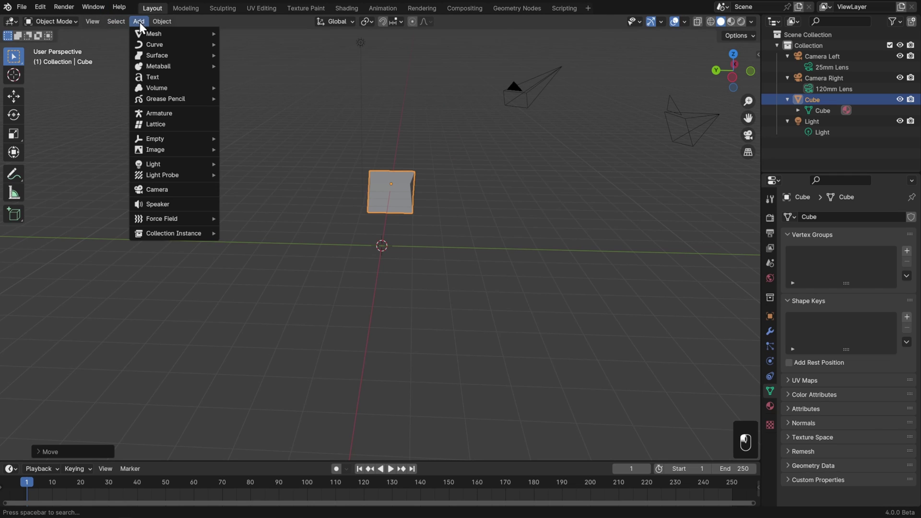
pyautogui.moveTo(171, 36)
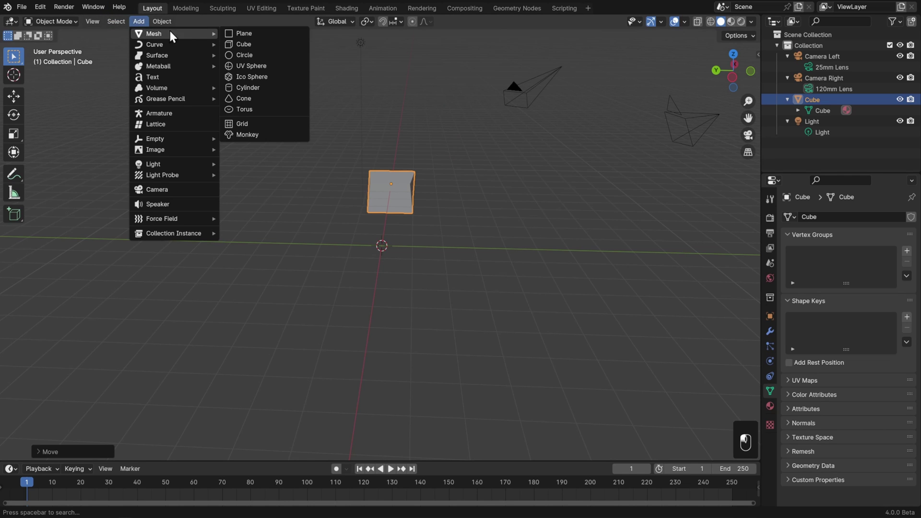
pyautogui.click(263, 45)
pyautogui.moveTo(547, 246); pyautogui.dragTo(457, 258, button='middle')
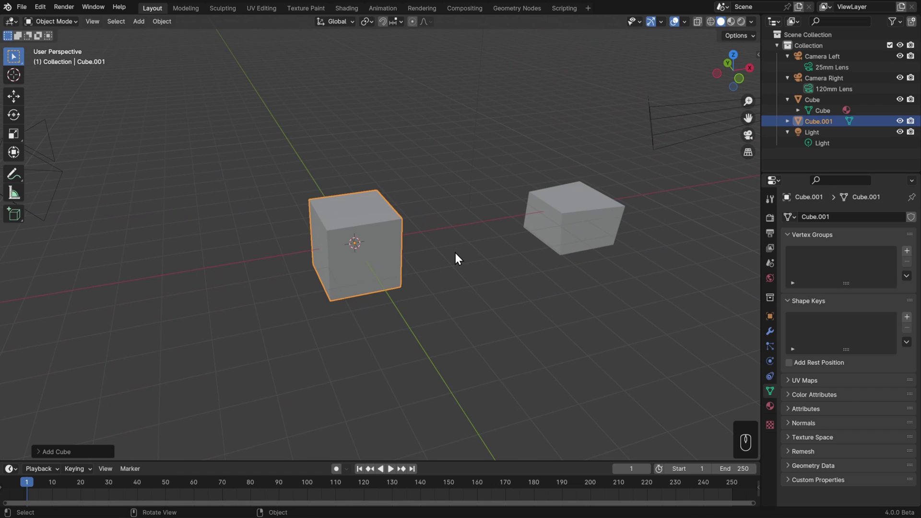
# Toggle the new cube between Edit Mode and Object Mode, ending in Edit Mode.
pyautogui.click(70, 22)
pyautogui.press('Tab')
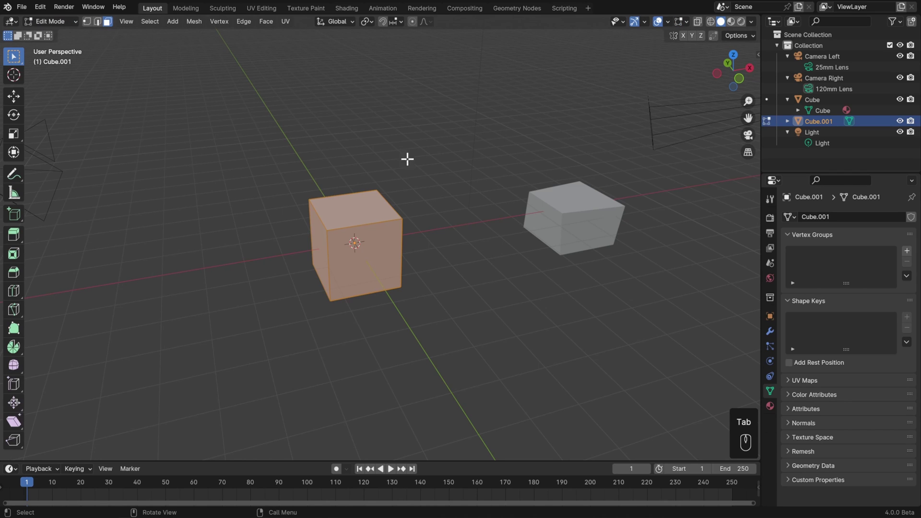
pyautogui.press('Tab')
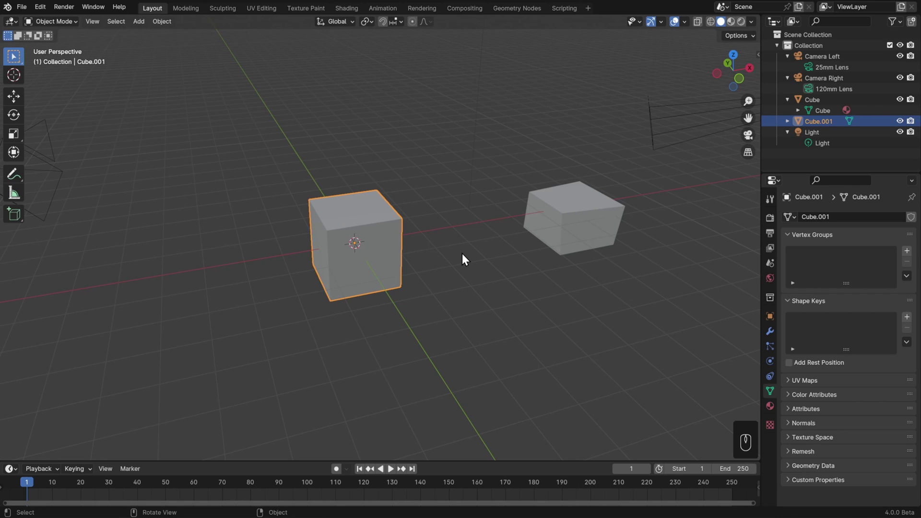
pyautogui.press('Tab')
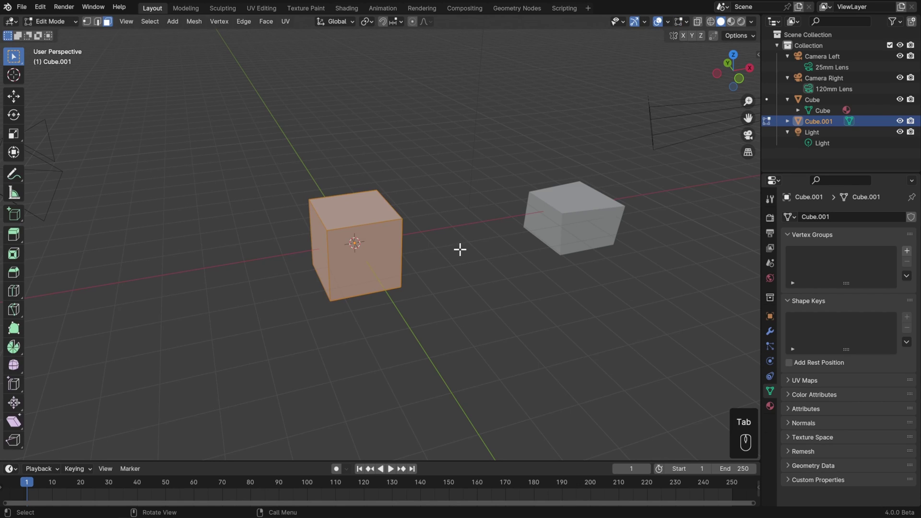
# Push the new cube's front face along the Y axis with the Move tool.
pyautogui.click(342, 205)
pyautogui.click(386, 253)
pyautogui.moveTo(386, 253); pyautogui.dragTo(152, 167, button='middle')
pyautogui.click(13, 96)
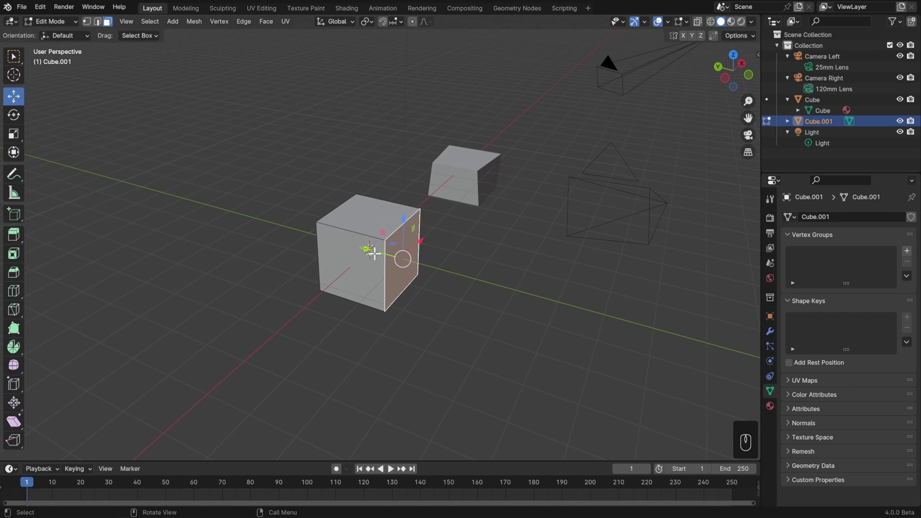
pyautogui.moveTo(373, 253); pyautogui.dragTo(355, 245)
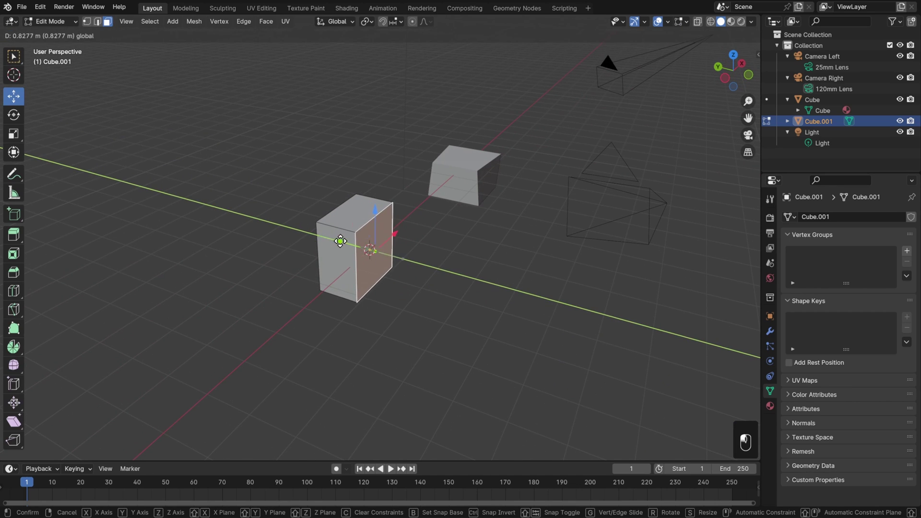
pyautogui.click(339, 240)
# In Object Mode, reposition the new cube and place the original cube beside it.
pyautogui.press('Tab')
pyautogui.moveTo(545, 244); pyautogui.dragTo(462, 261, button='middle')
pyautogui.press('g')
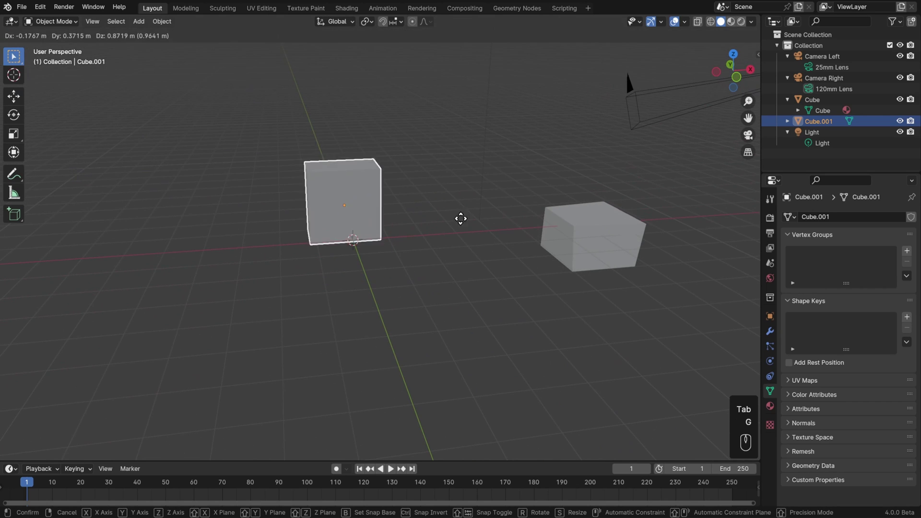
pyautogui.click(428, 212)
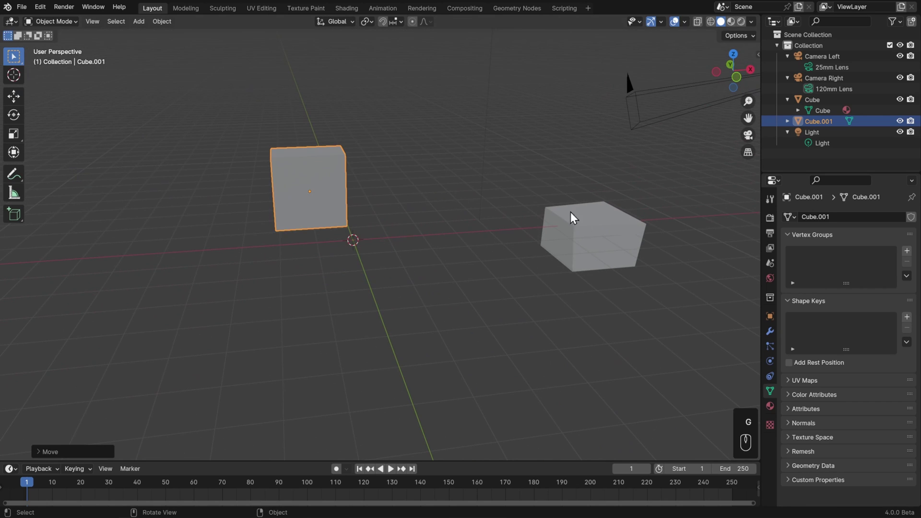
pyautogui.click(596, 235)
pyautogui.press('g')
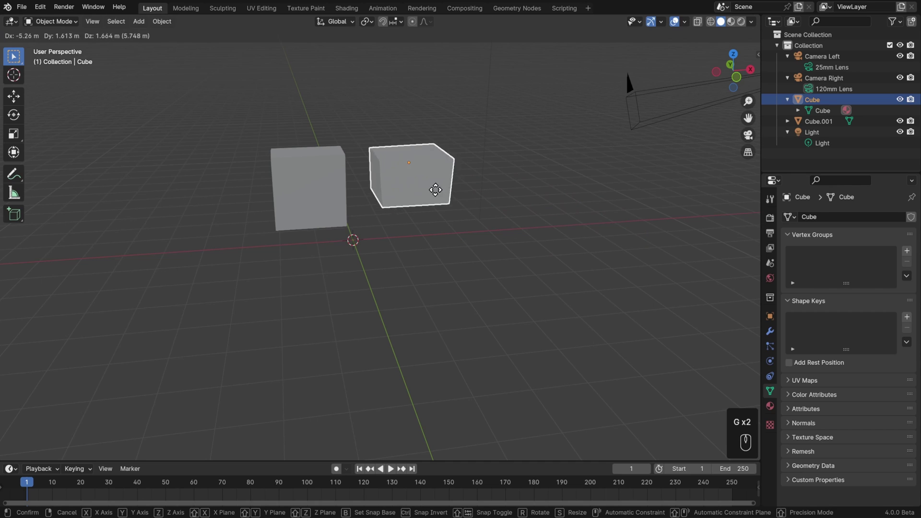
pyautogui.click(452, 207)
# Slide the original cube's left face along X and lower its top face into a flat slab.
pyautogui.press('Tab')
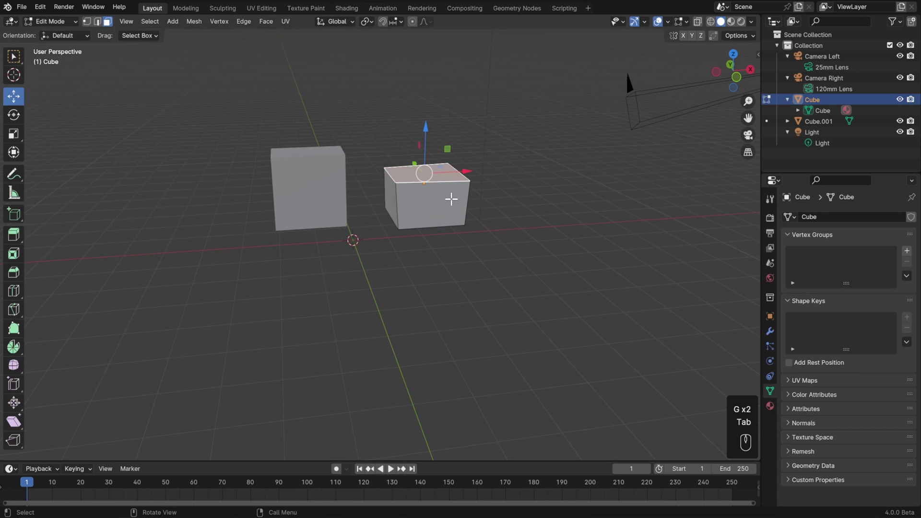
pyautogui.moveTo(448, 200); pyautogui.dragTo(485, 218, button='middle')
pyautogui.click(372, 194)
pyautogui.moveTo(403, 181); pyautogui.dragTo(414, 166)
pyautogui.click(405, 154)
pyautogui.moveTo(407, 116); pyautogui.dragTo(404, 140)
pyautogui.press('Tab')
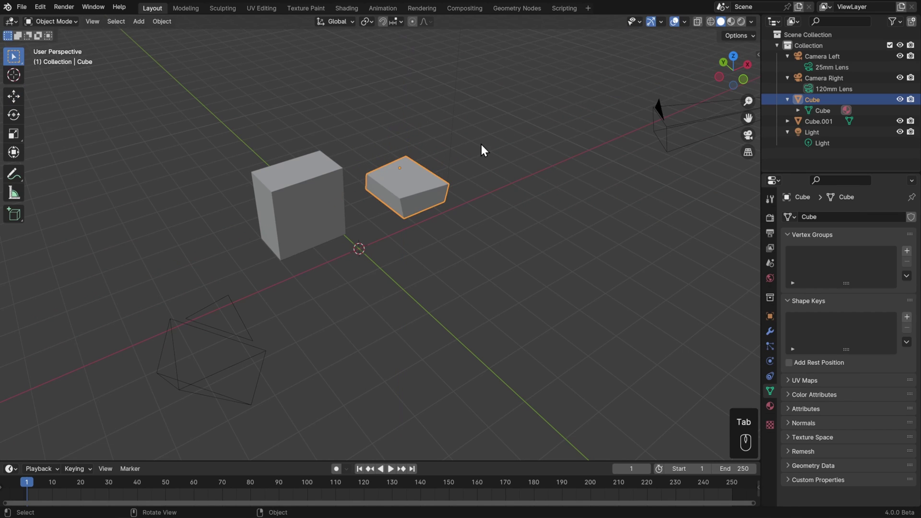
# Toggle both cubes into Edit Mode and back, then select only the small flattened cube.
pyautogui.press('shift')
pyautogui.keyDown('shift'); pyautogui.click(312, 178); pyautogui.keyUp('shift')
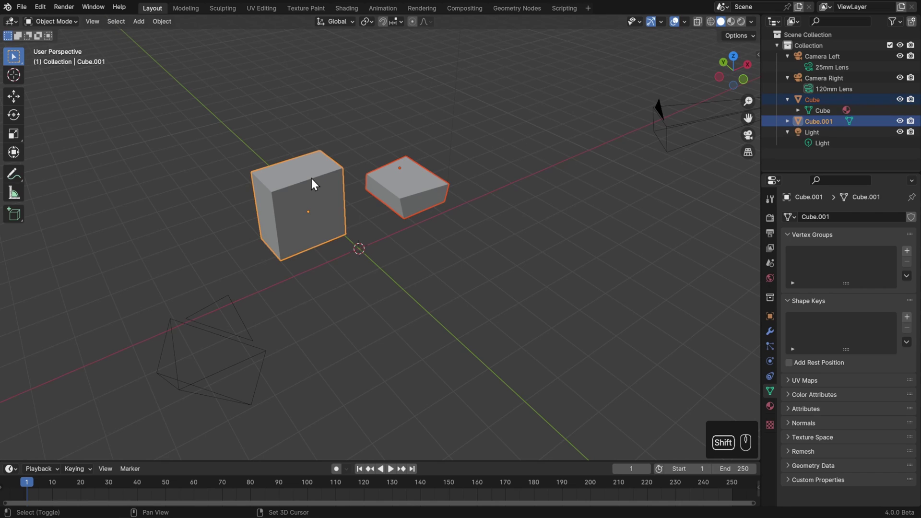
pyautogui.press('Tab')
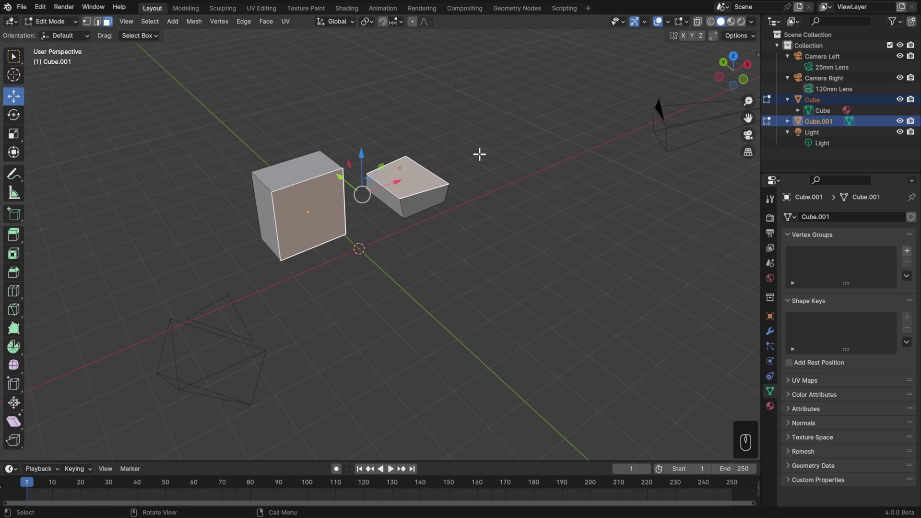
pyautogui.press('Tab')
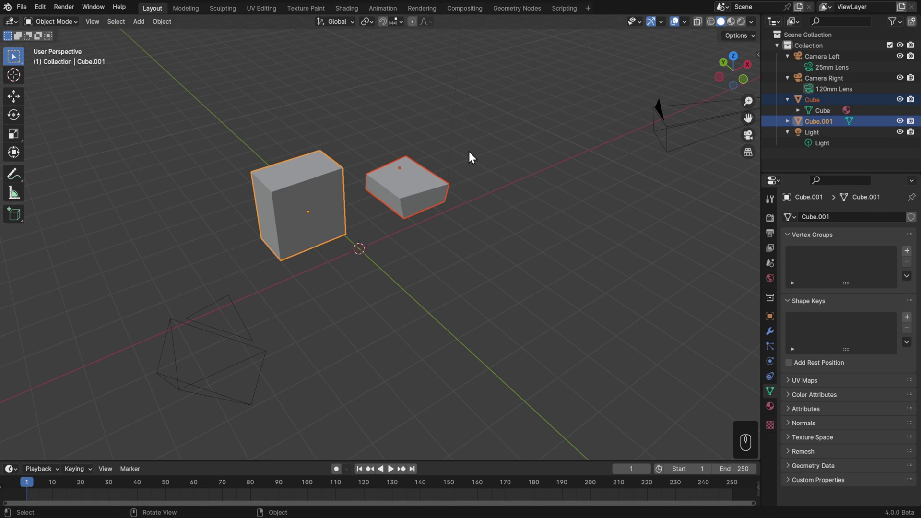
pyautogui.click(419, 185)
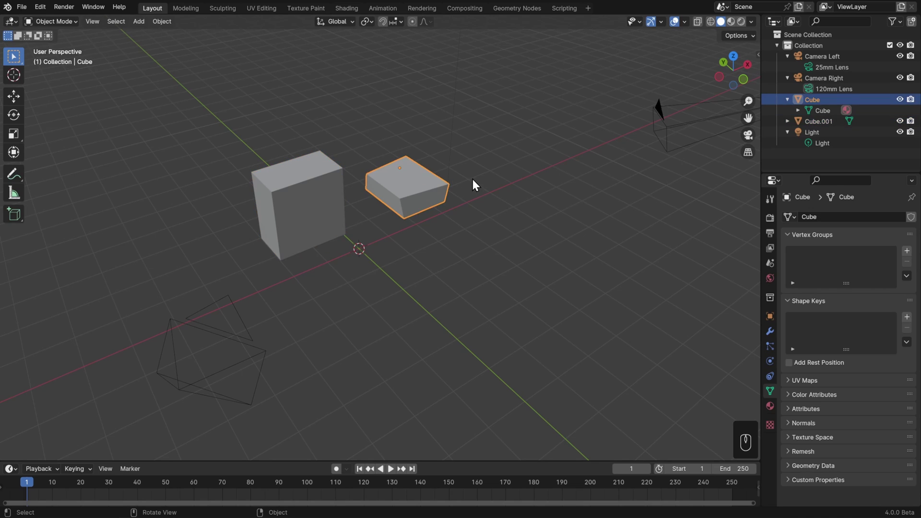
# Enter Edit Mode on the small cube, deselect all faces and adjust the view.
pyautogui.press('Tab')
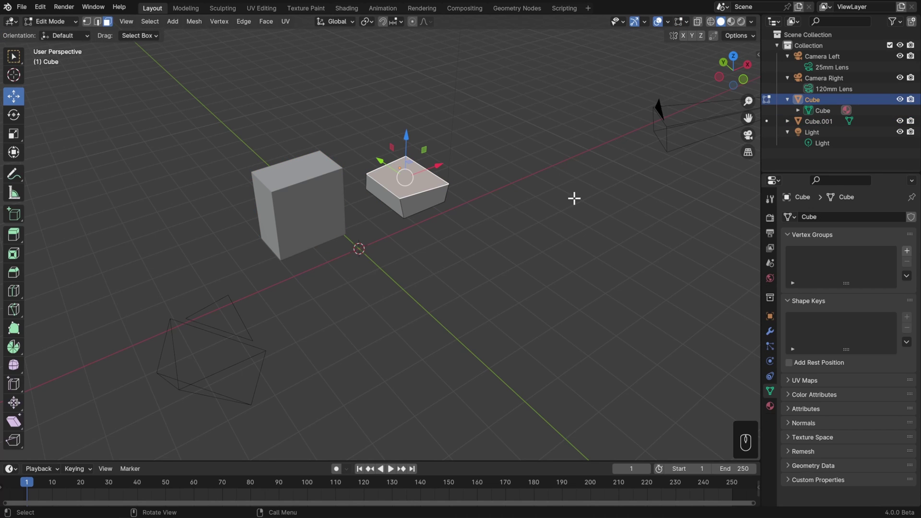
pyautogui.scroll(3, 551, 207)
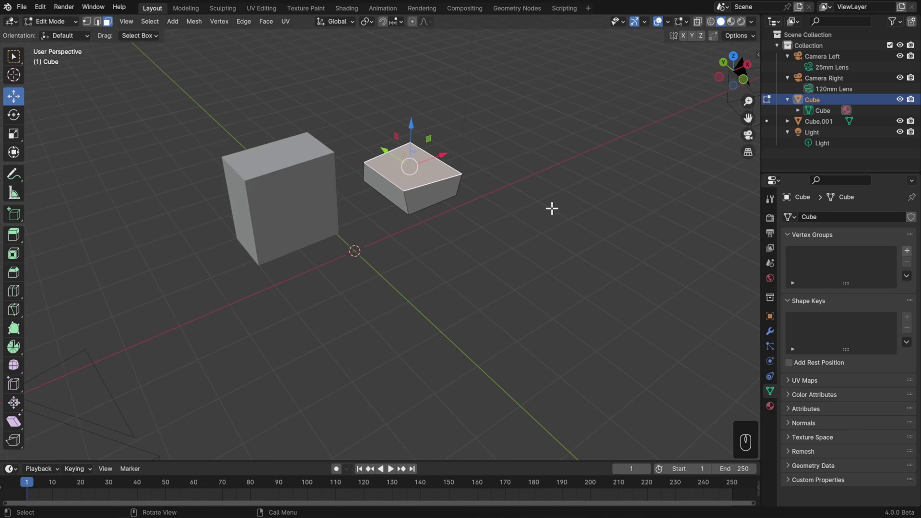
pyautogui.keyDown('shift'); pyautogui.moveTo(551, 222); pyautogui.dragTo(549, 284, button='middle'); pyautogui.keyUp('shift')
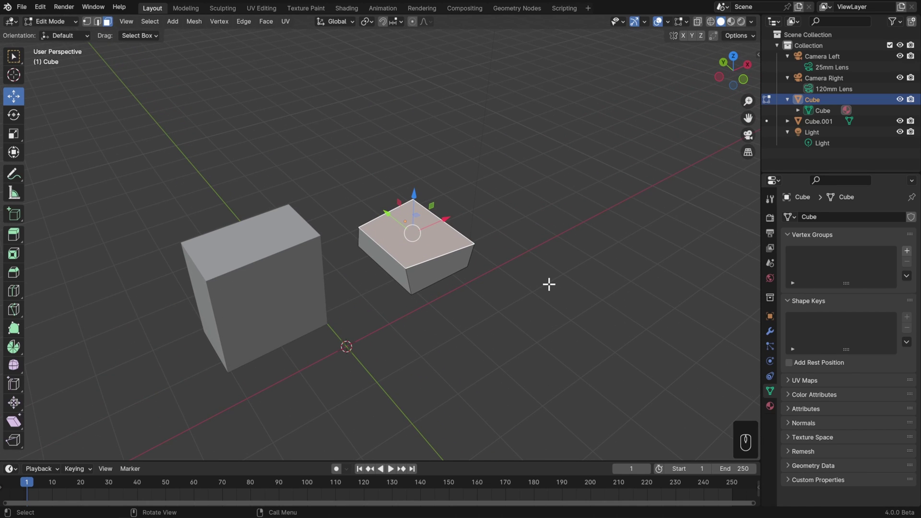
pyautogui.hotkey('alt', 'a')
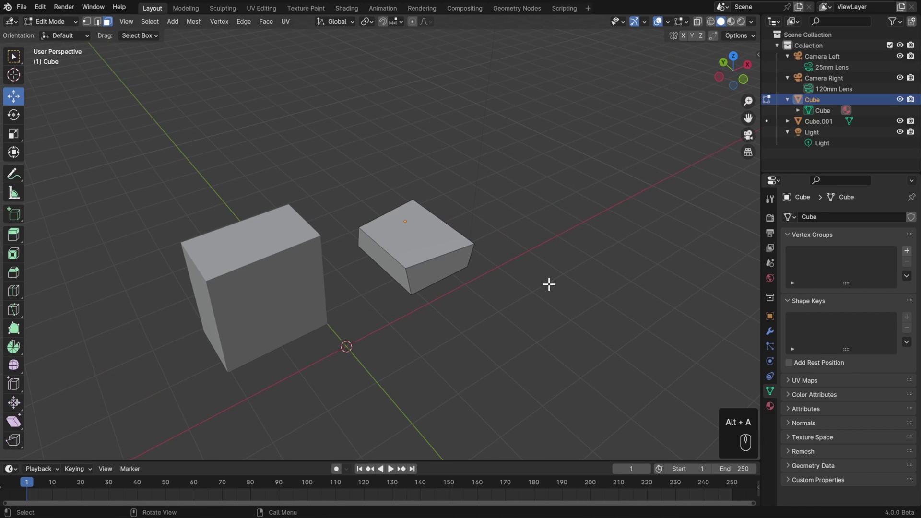
pyautogui.moveTo(549, 284); pyautogui.dragTo(563, 261, button='middle')
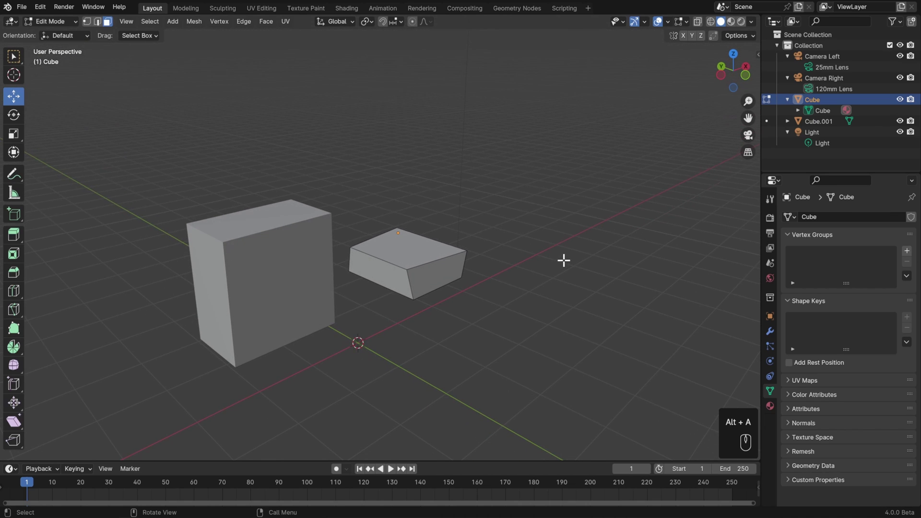
pyautogui.scroll(1, 564, 260)
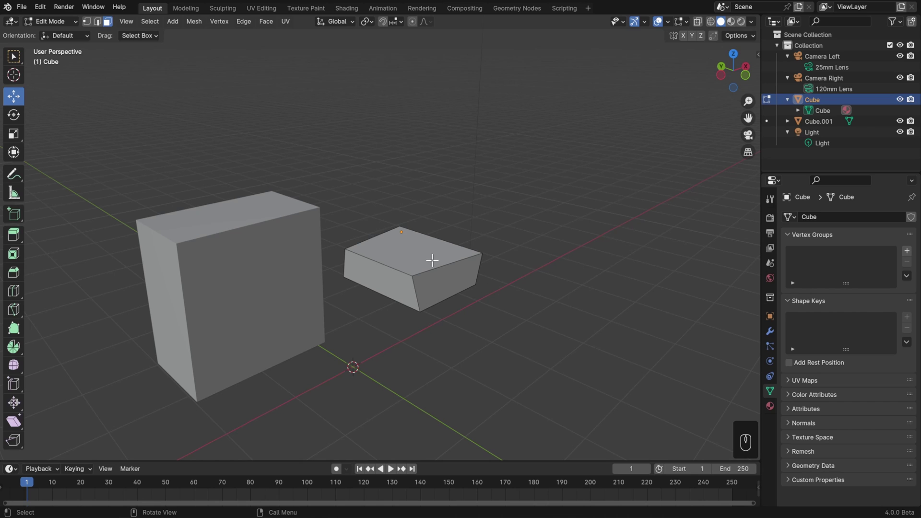
# Pick the small cube's top, right and left faces, clear the selection, and orbit around it.
pyautogui.click(433, 260)
pyautogui.click(432, 284)
pyautogui.click(399, 288)
pyautogui.click(220, 294)
pyautogui.scroll(-3, 222, 302)
pyautogui.moveTo(360, 156); pyautogui.dragTo(433, 165, button='middle')
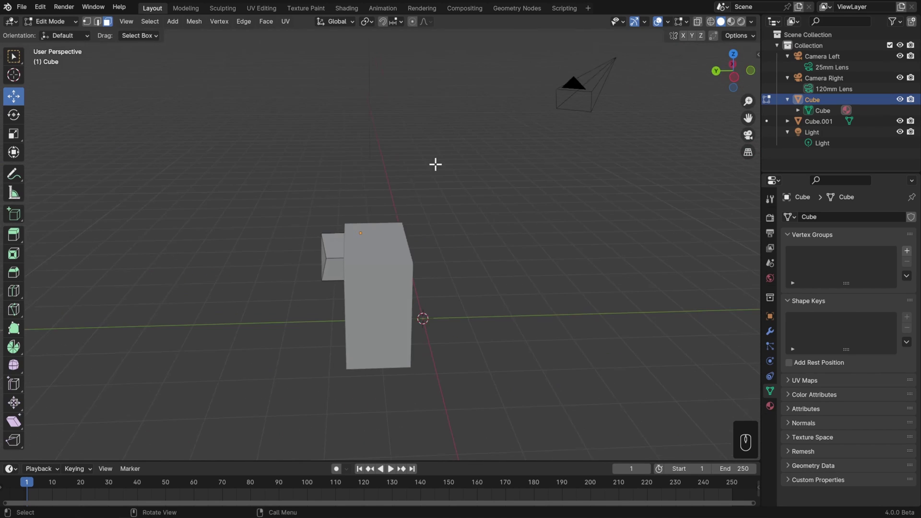
pyautogui.moveTo(569, 95); pyautogui.dragTo(526, 102, button='middle')
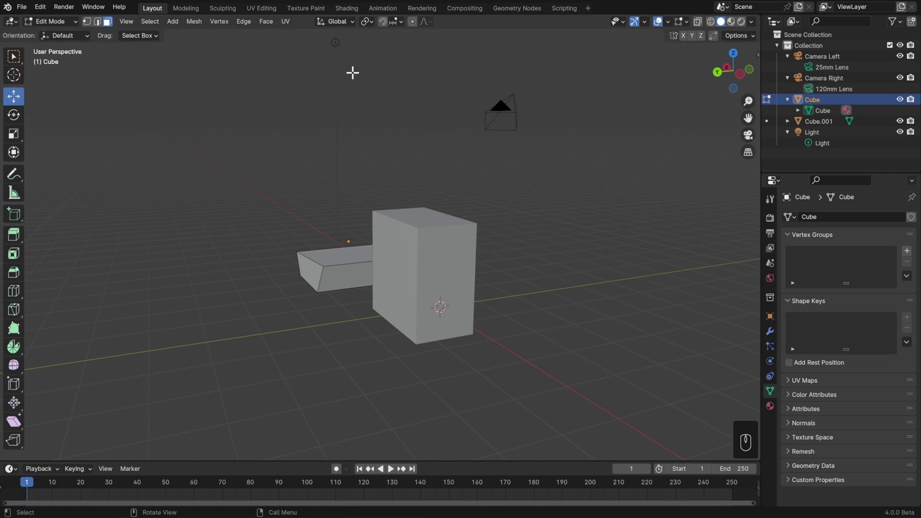
pyautogui.moveTo(354, 109); pyautogui.dragTo(437, 207, button='middle')
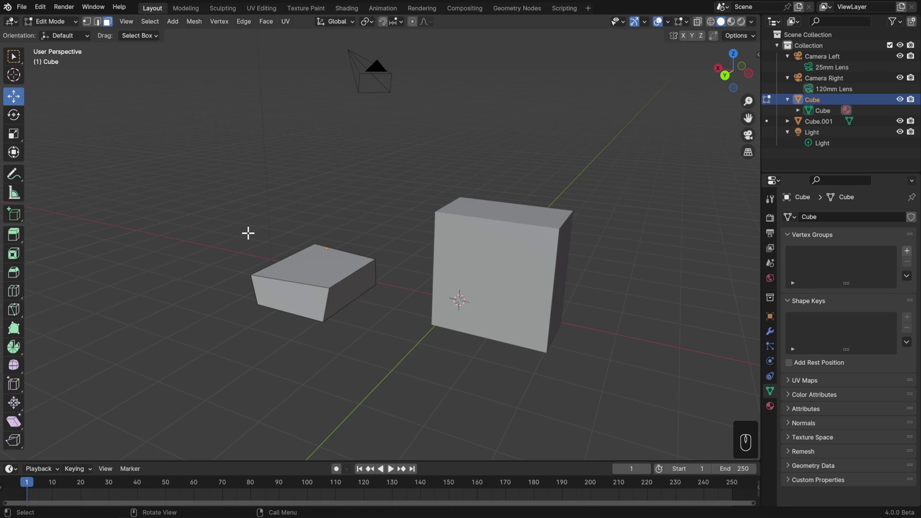
pyautogui.press('Tab')
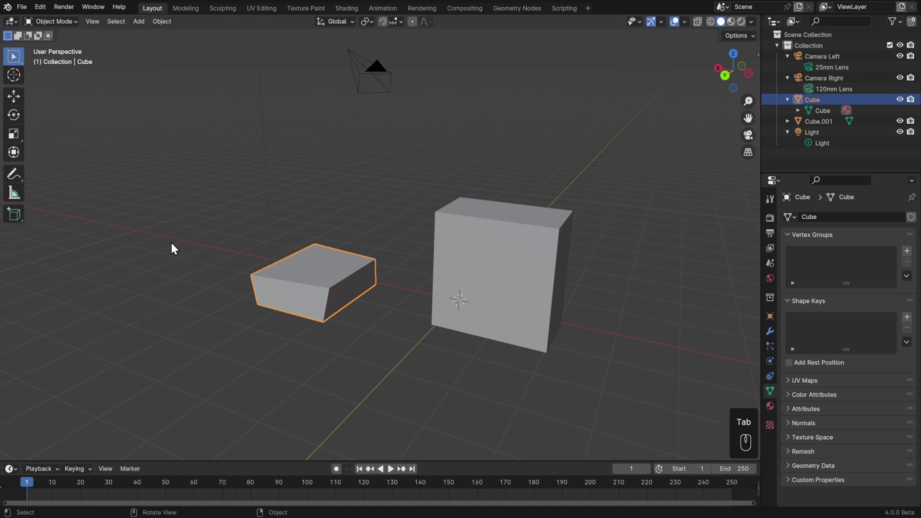